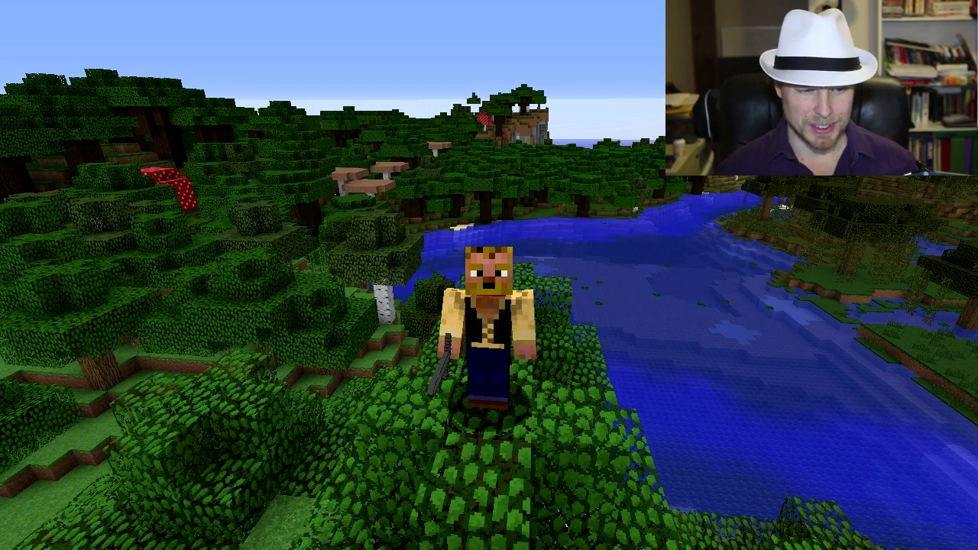
Step: Bring back the HUD and open chat to review the default-list automessages received so far
key(F1)
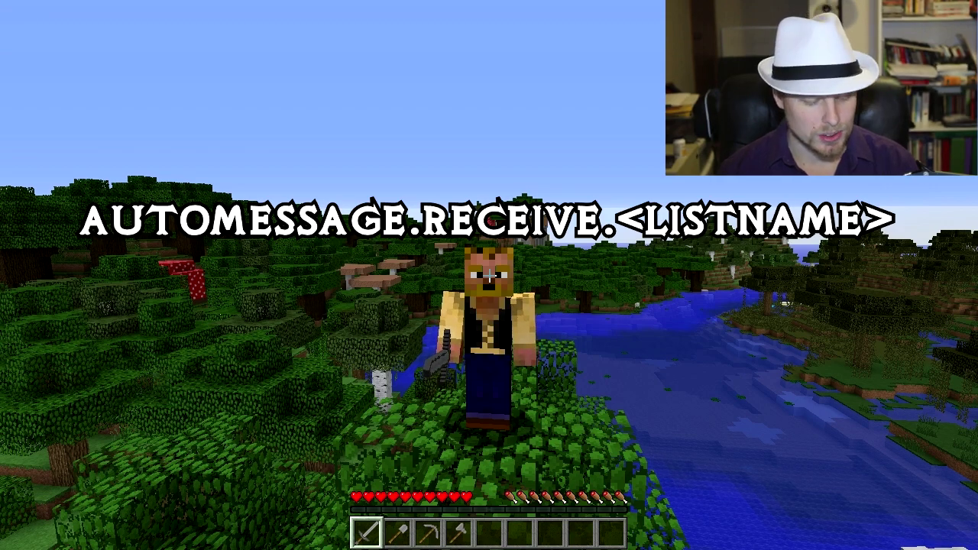
key(t)
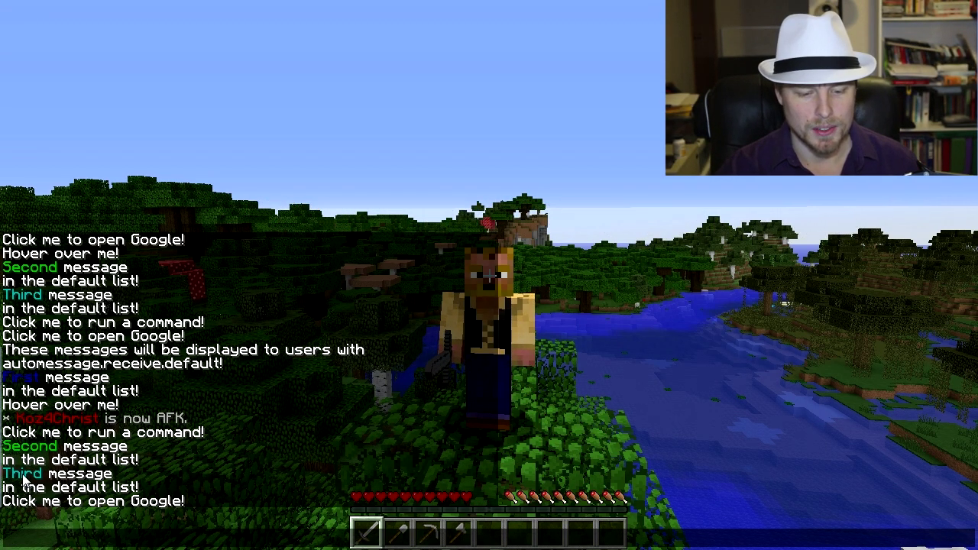
mouse_move(50, 406)
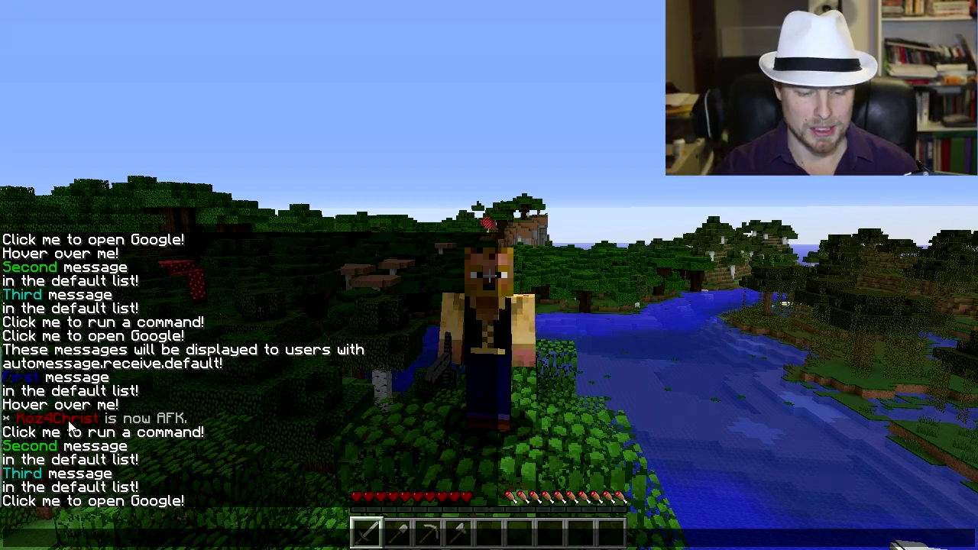
click(37, 502)
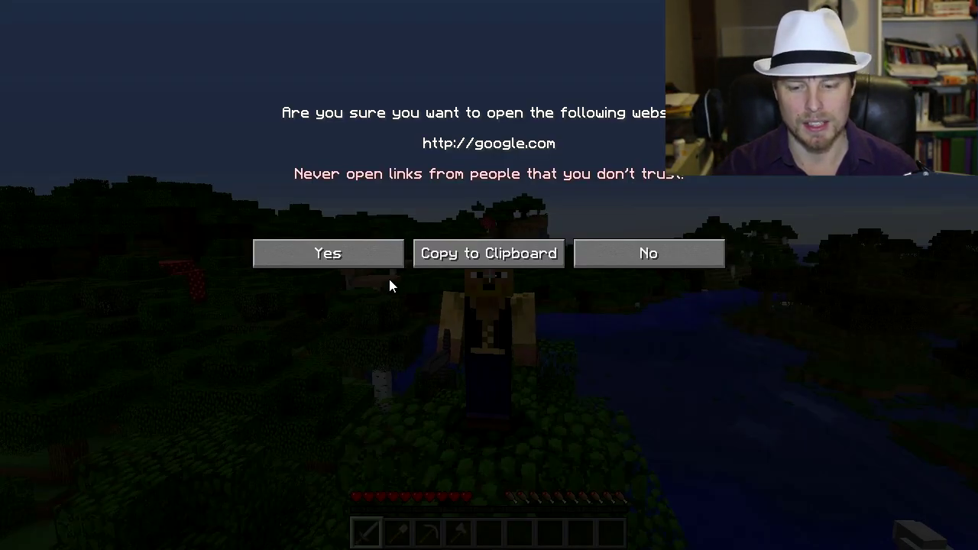
click(673, 259)
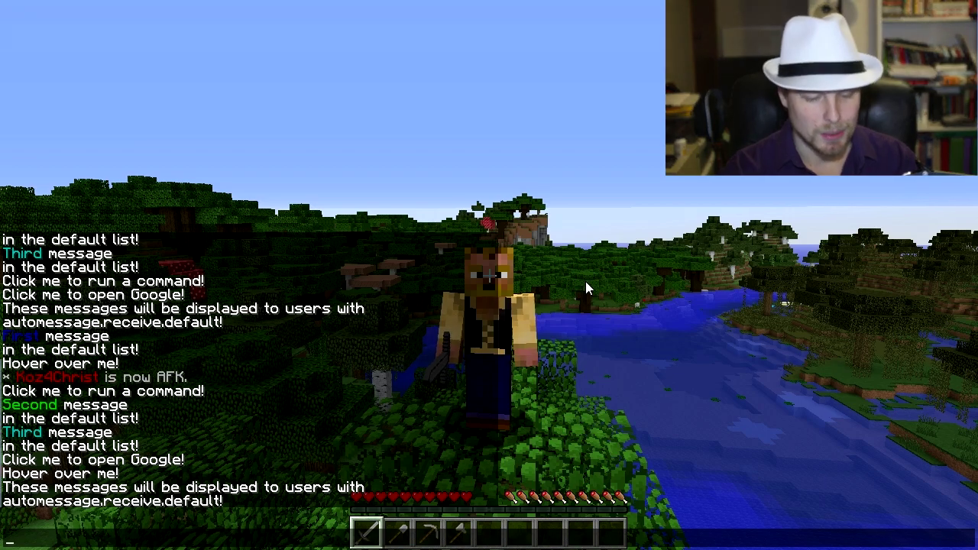
Step: Run /am help and /am list to see the AutoMessage help and the json and regular lists
text(/am help)
key(Return)
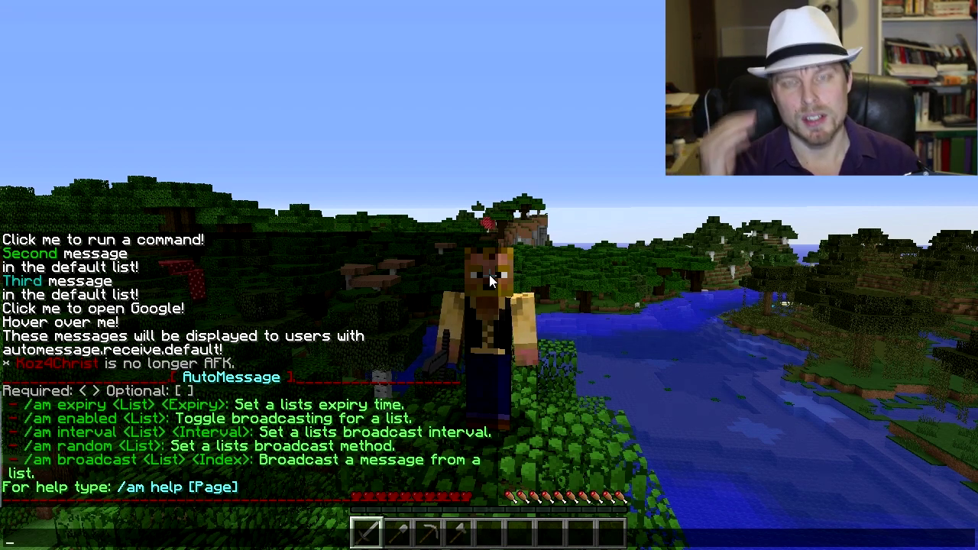
text(/am list)
key(Return)
Step: Show the messages in the regular list, then in the json list
text(t)
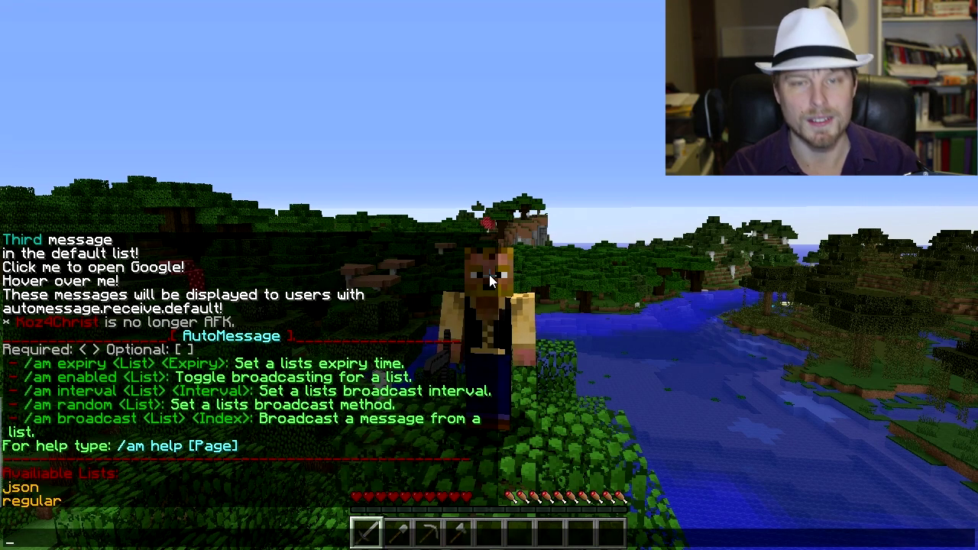
text(/am list regular)
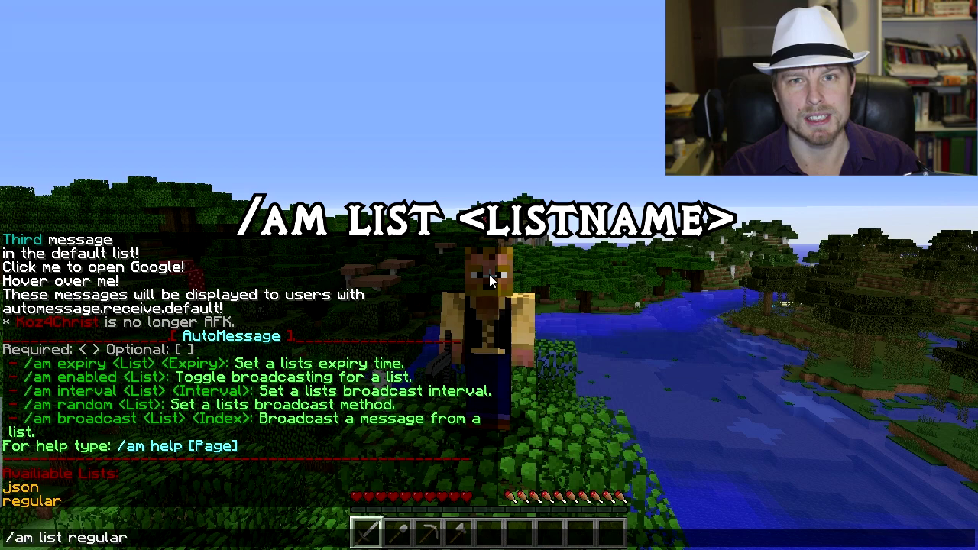
key(Return)
key(t)
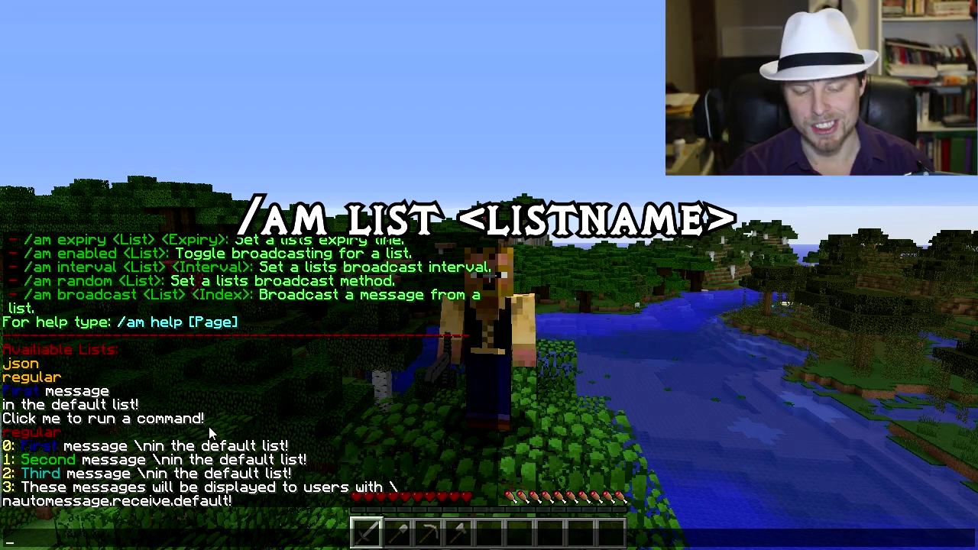
text(/am list regular)
key(ctrl+shift+Left)
text(json)
key(Return)
key(t)
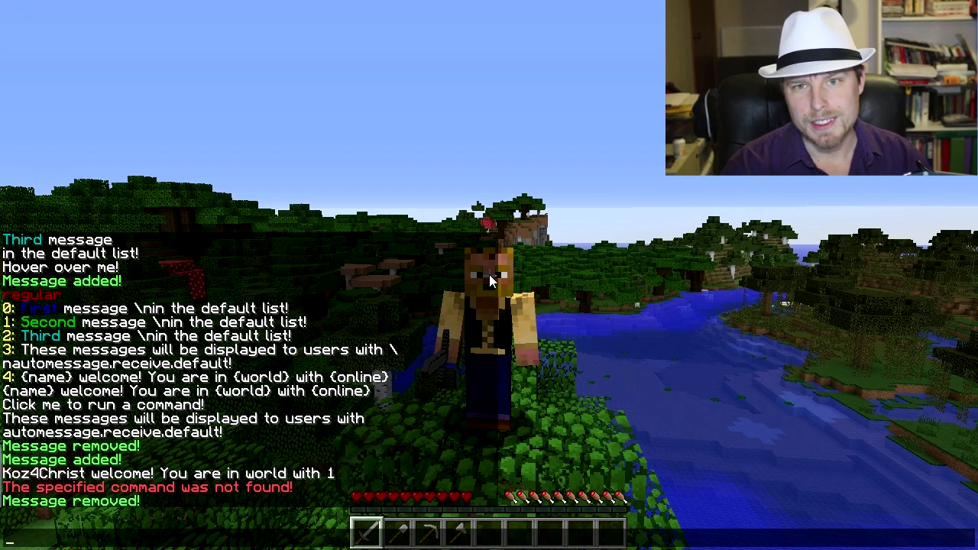
Step: Add '{NAME} welcome! You are in {WORLD} with {ONLINE}' to the regular list
text(am add regul)
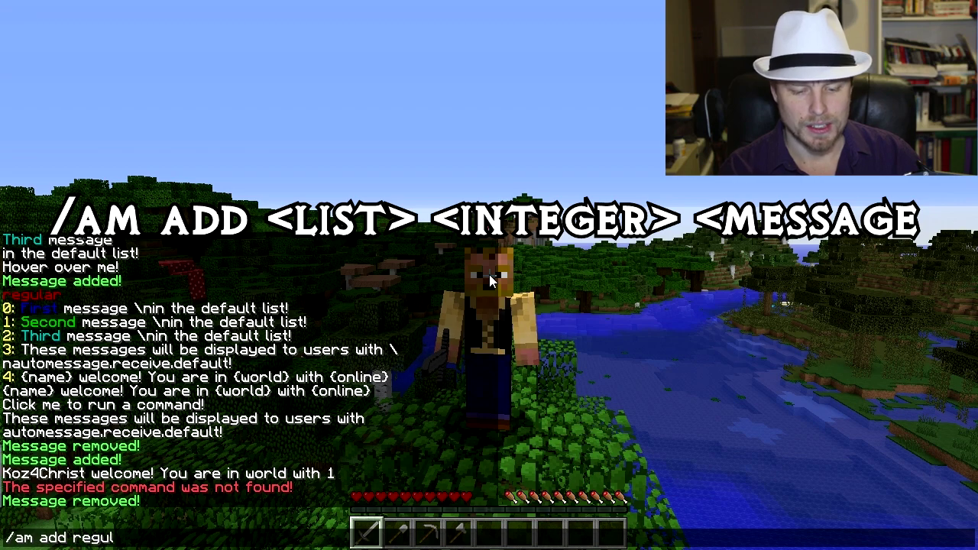
text(ar)
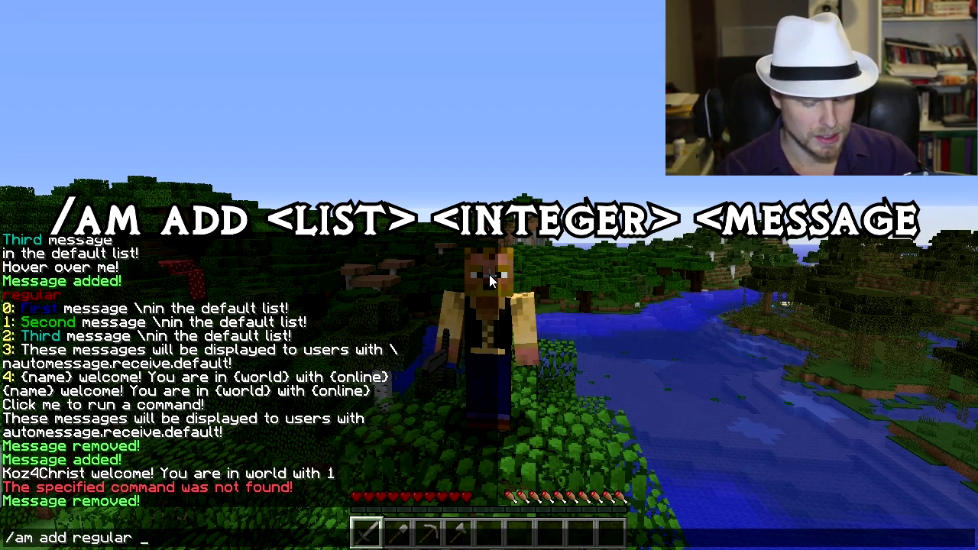
text({NAME)
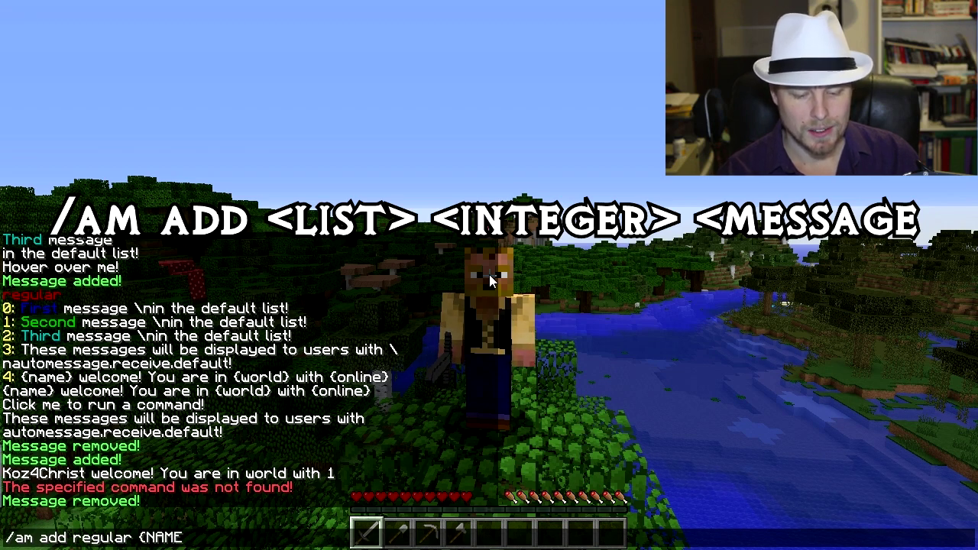
text(})
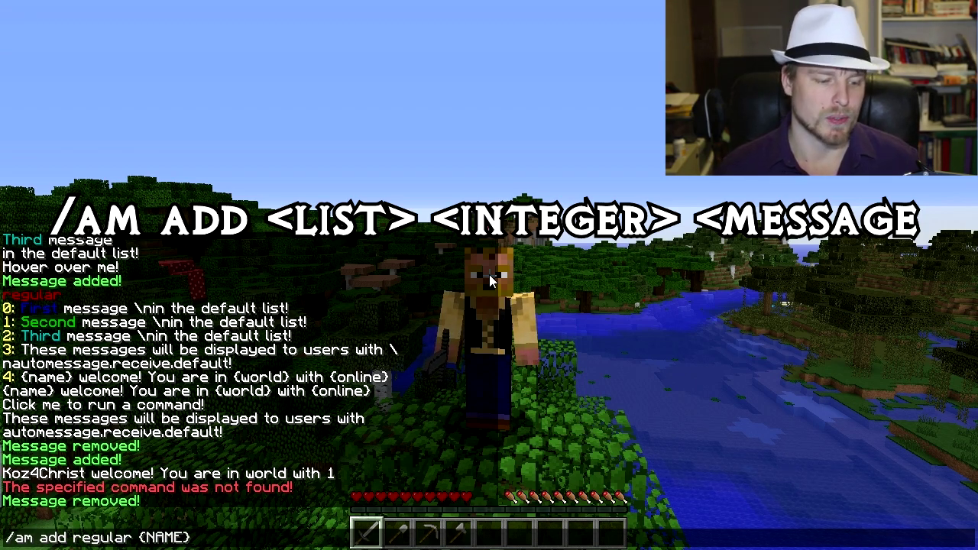
text(welc)
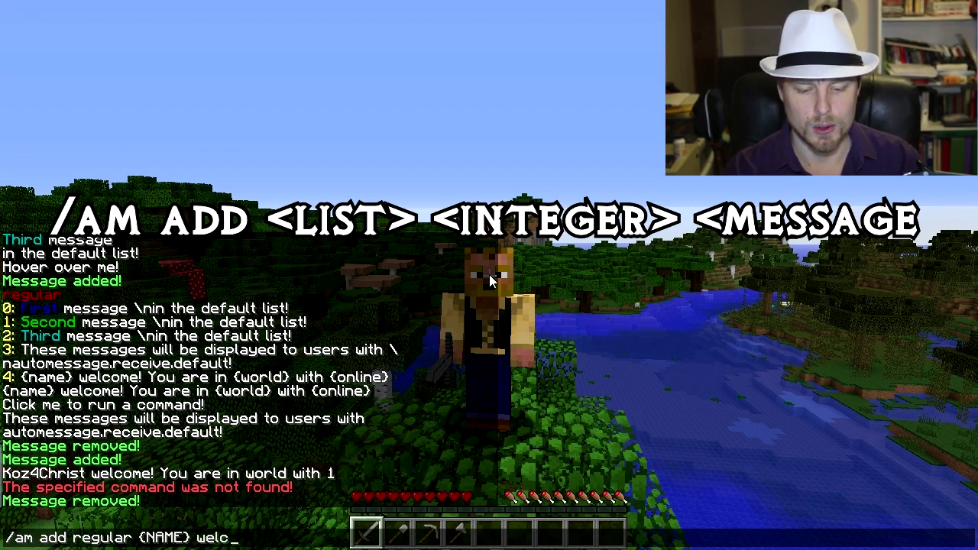
text(ome! You a)
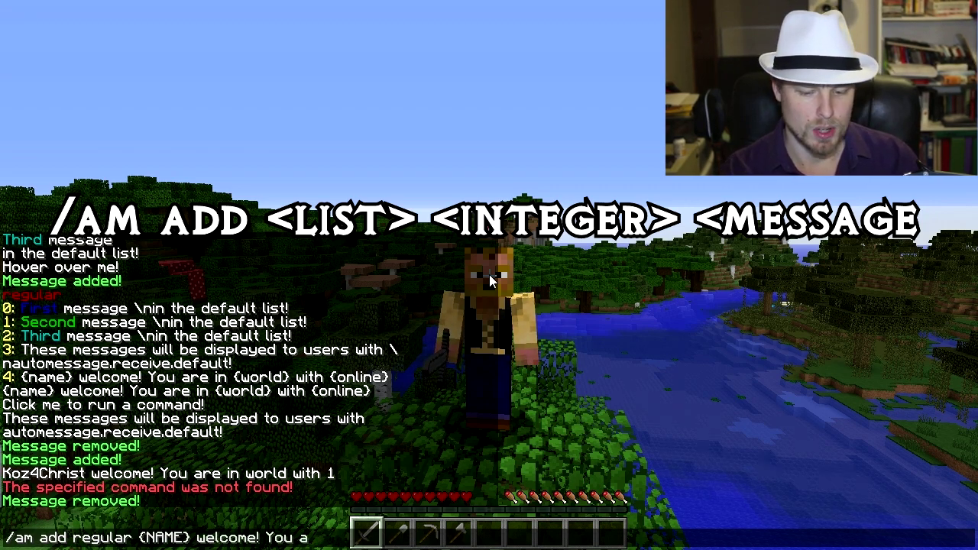
text(re in {)
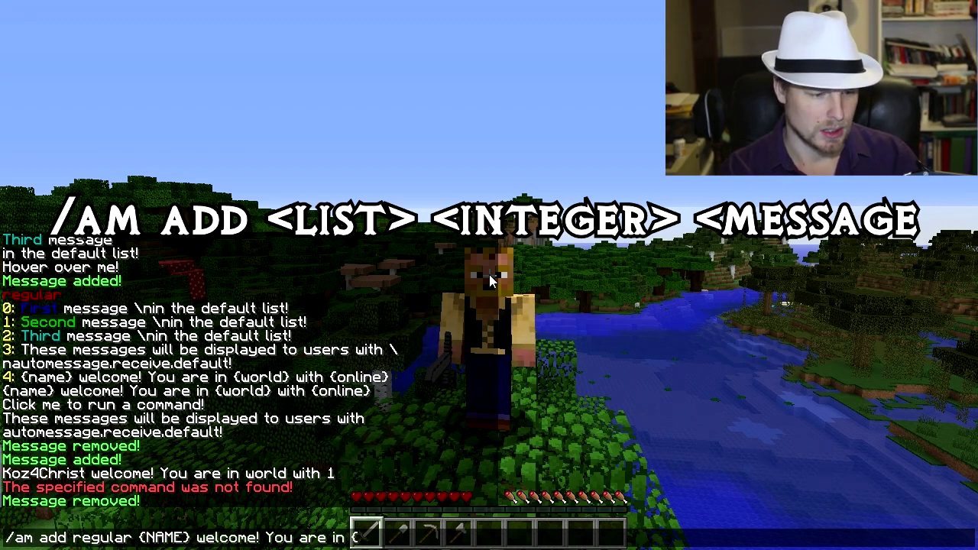
text(WORLD} with {ONLINE})
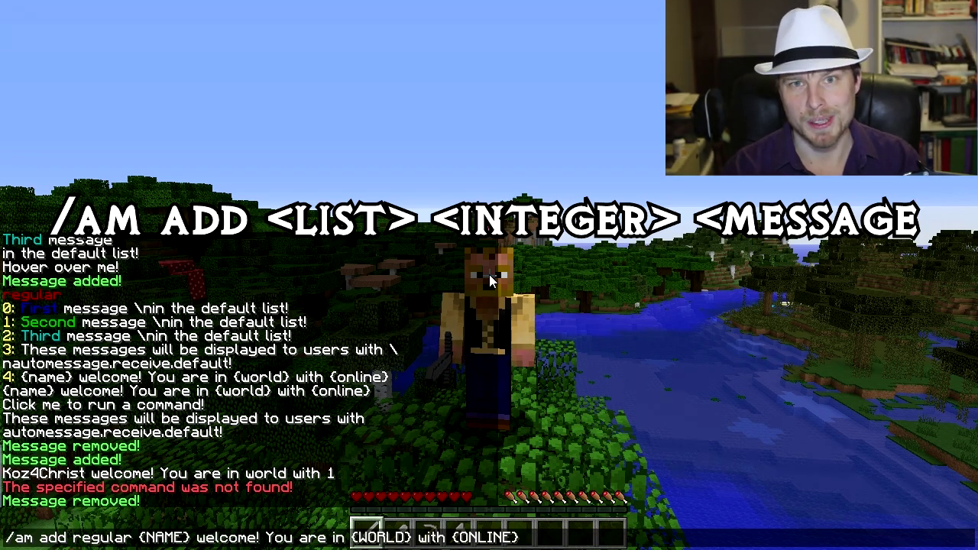
key(Return)
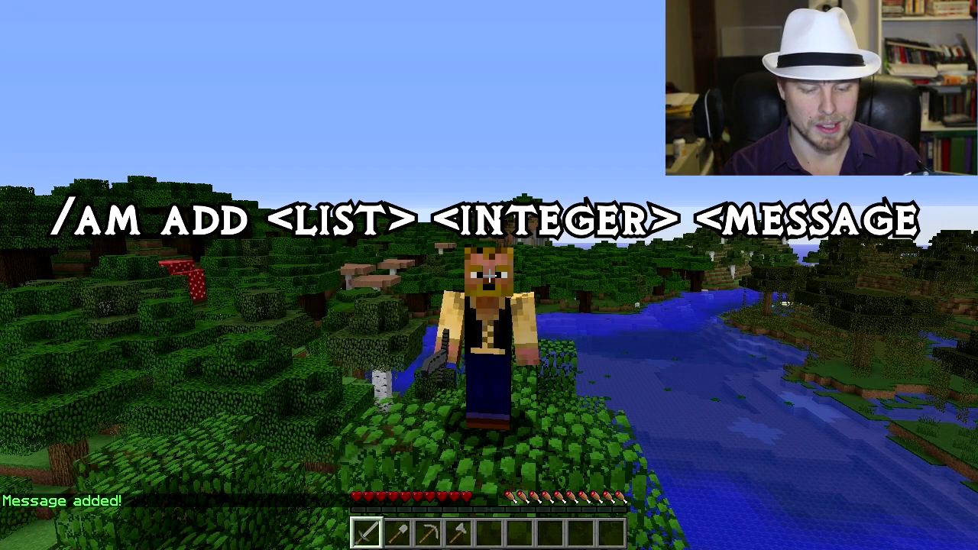
text(/am broad)
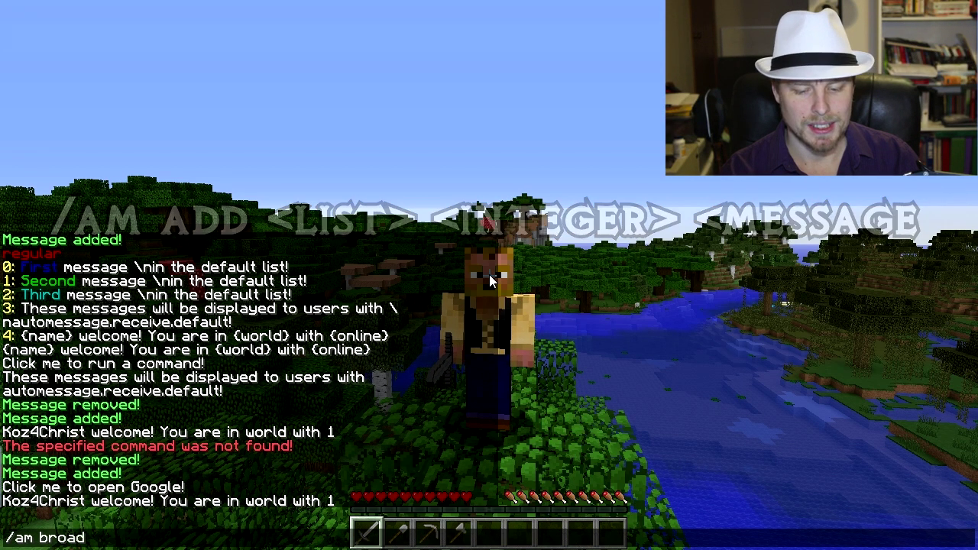
text(cast)
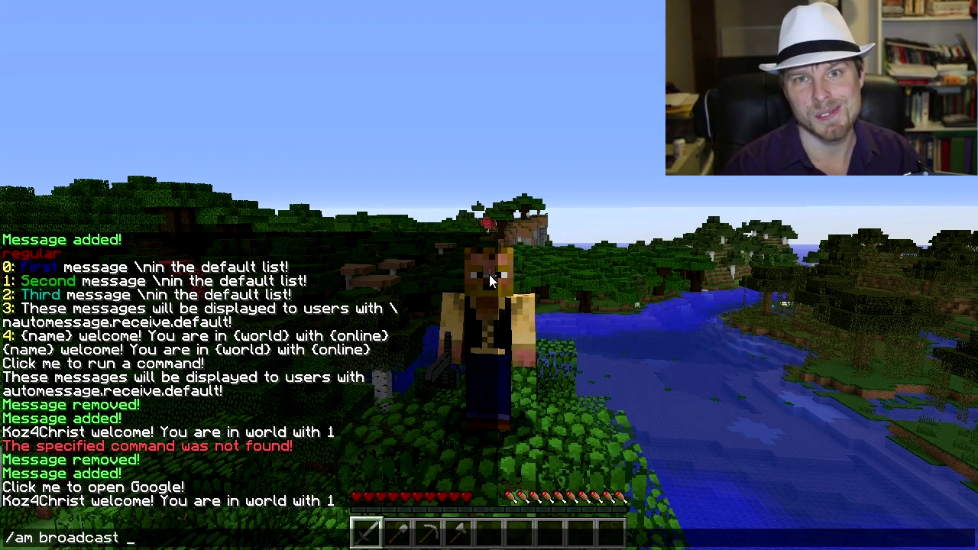
text( regular)
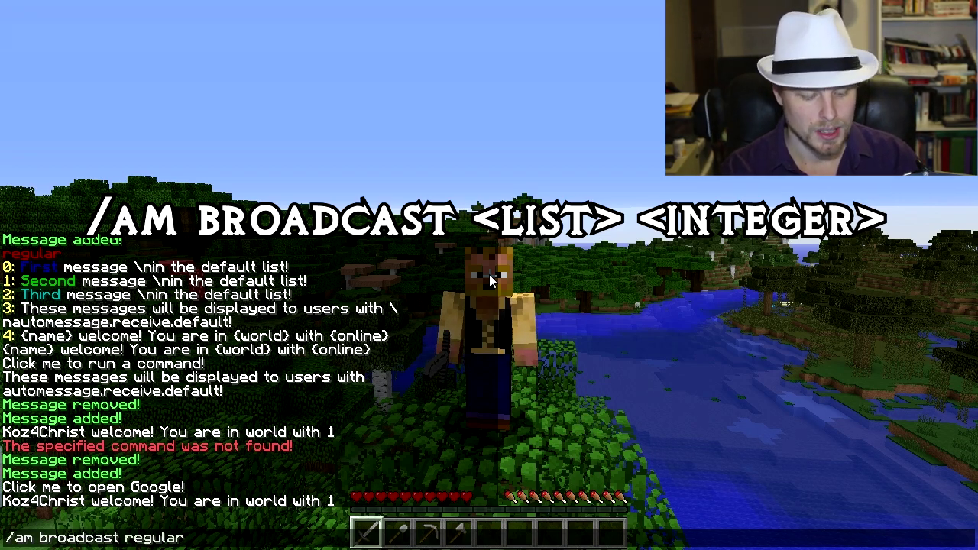
text( 4)
Step: Broadcast message 4 of the regular list with /am broadcast regular 4
key(Return)
key(t)
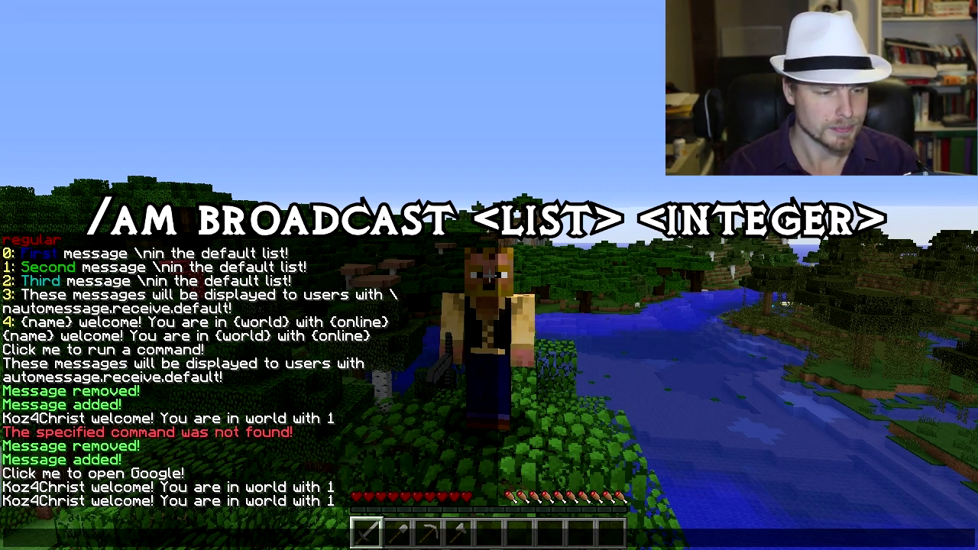
text(/)
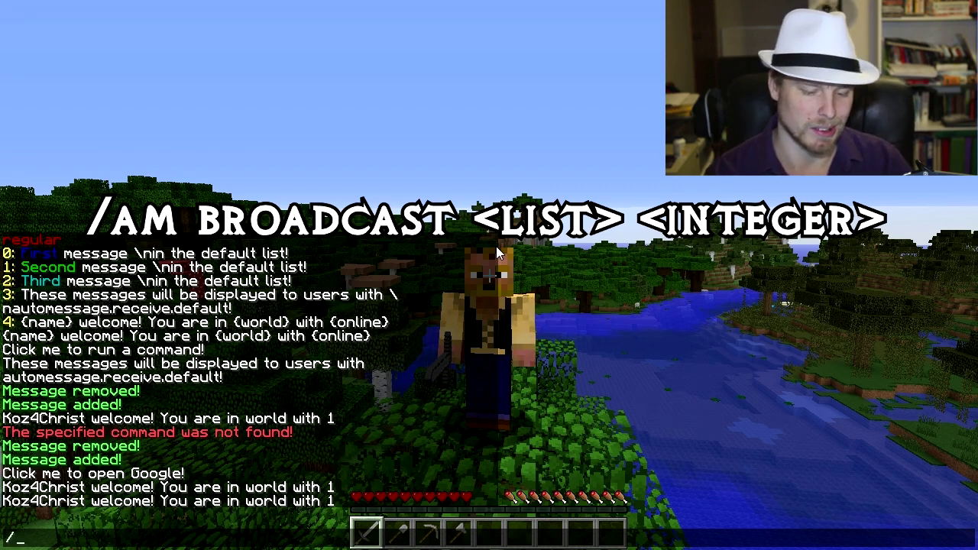
text(am intervale regular)
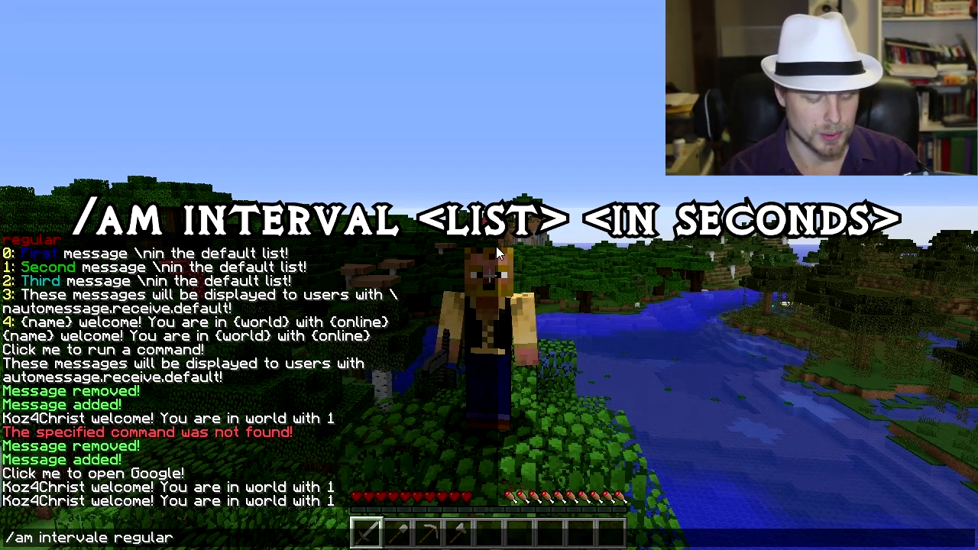
text( 1m)
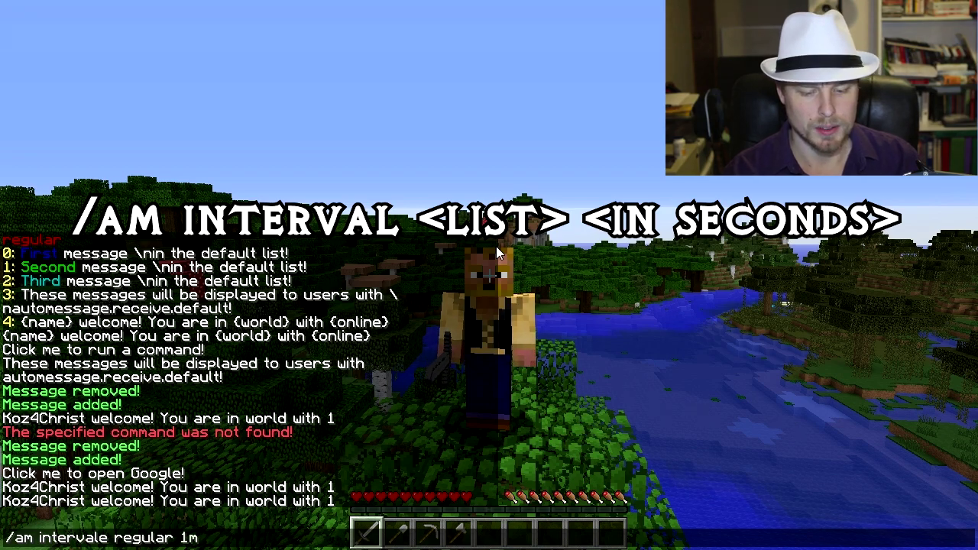
Step: Fix the misspelled interval command and set the regular list's interval to 1 second
key(Return)
key(t)
key(Up)
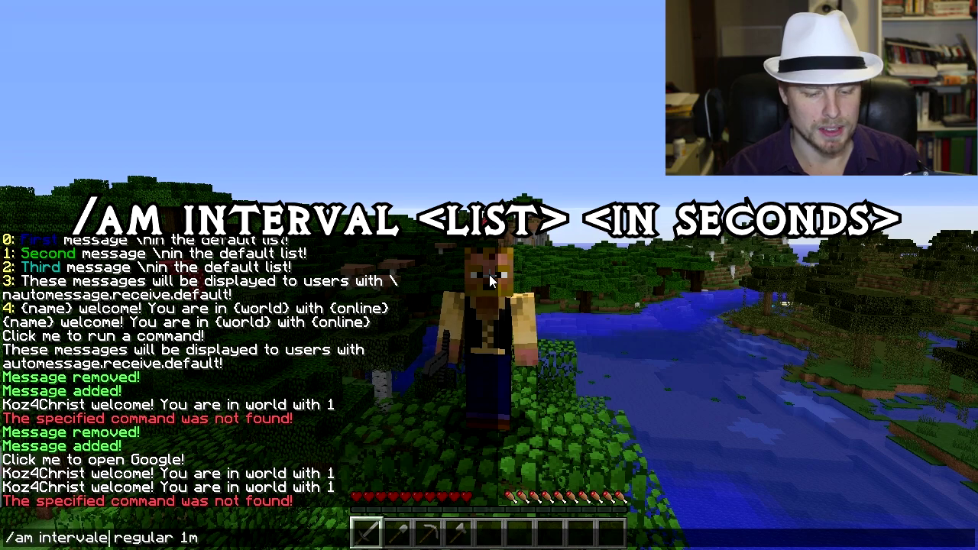
key(Left)
key(BackSpace)
key(Return)
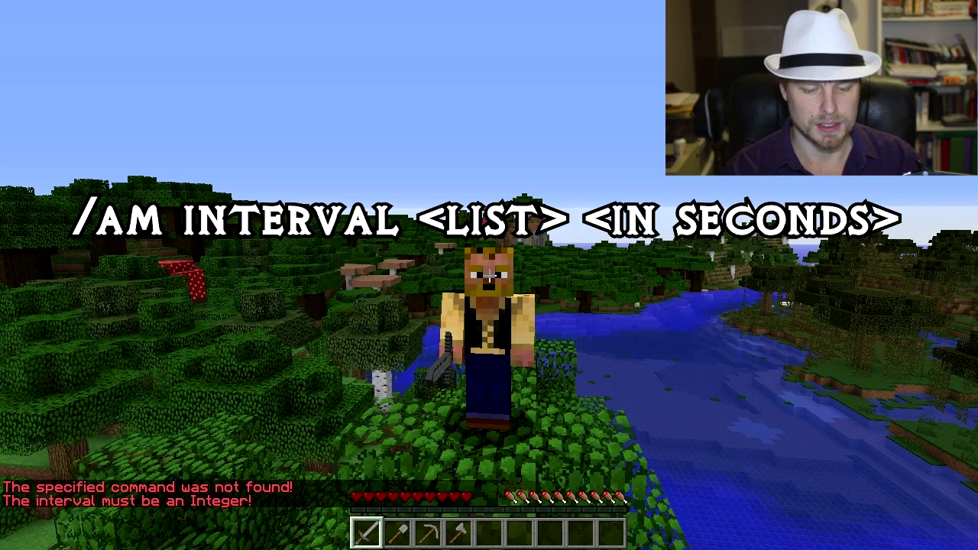
key(t)
key(Up)
key(BackSpace)
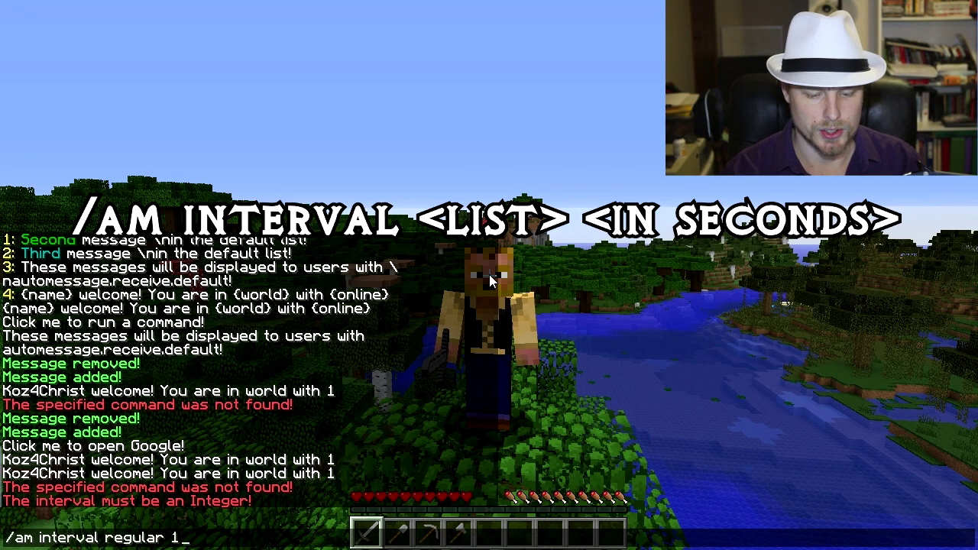
key(Return)
Step: Change the regular list's broadcast interval to 60 seconds
key(t)
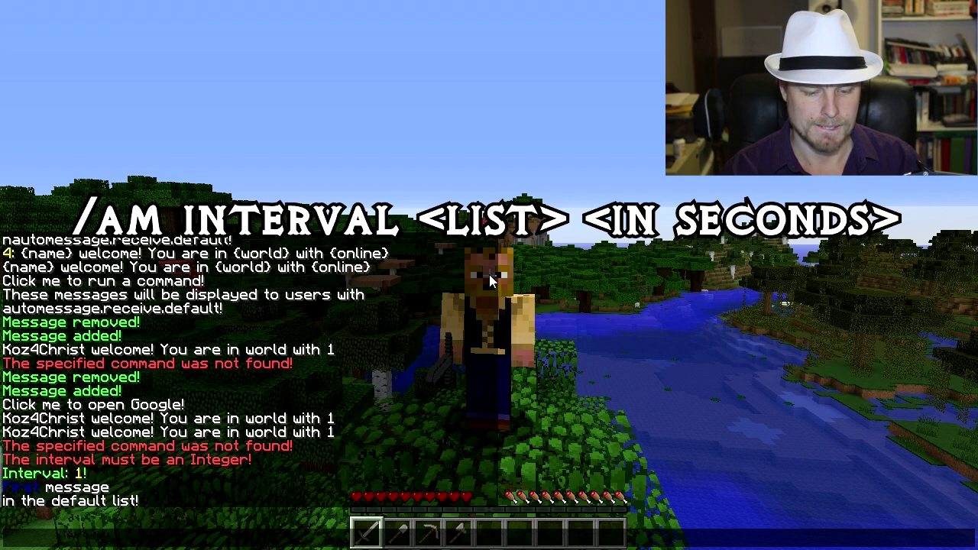
key(Up)
key(BackSpace)
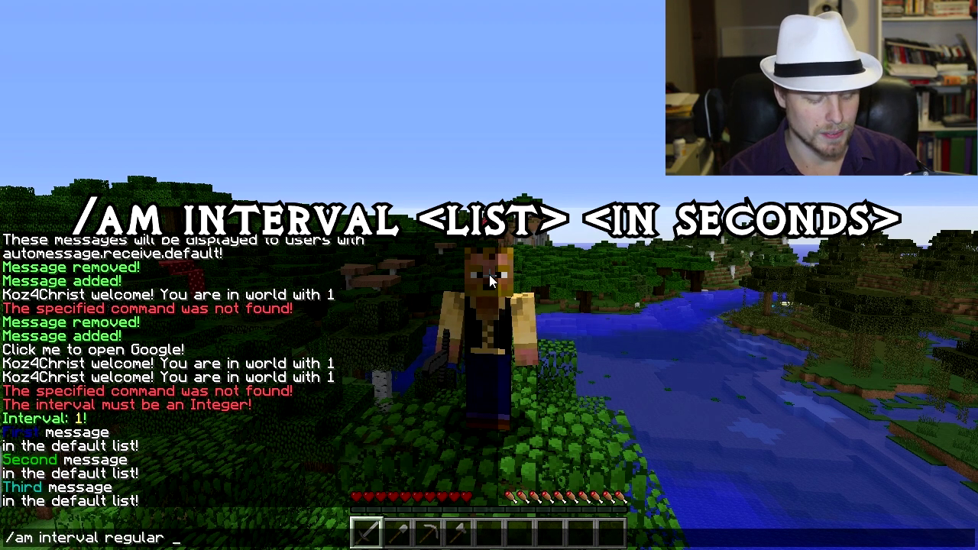
text(60)
key(Return)
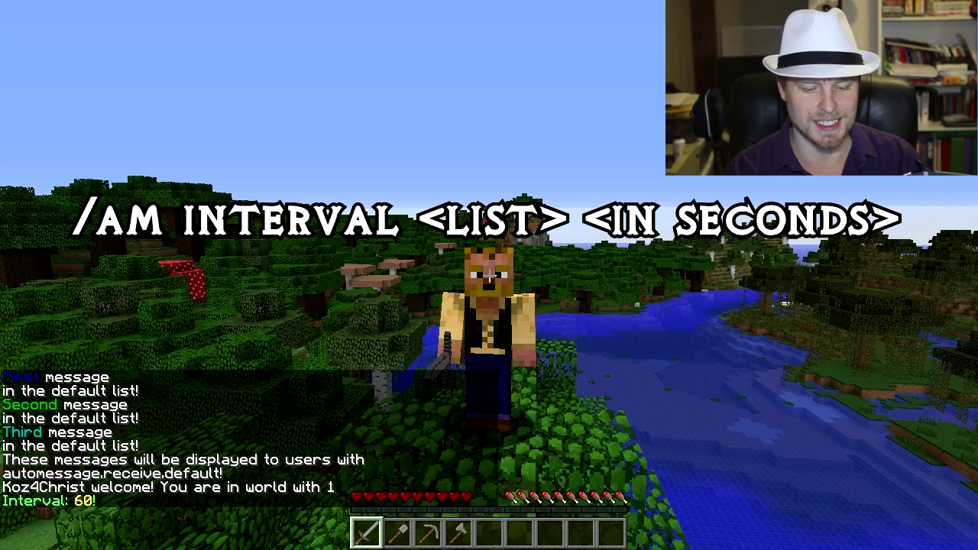
key(t)
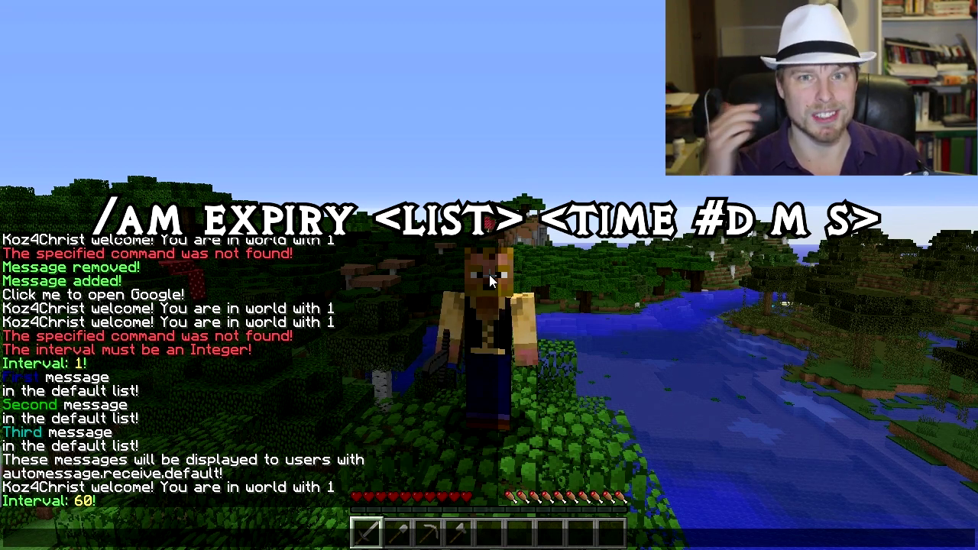
Step: Set the regular list to expire in one minute with /am expiry regular 1m
text(/)
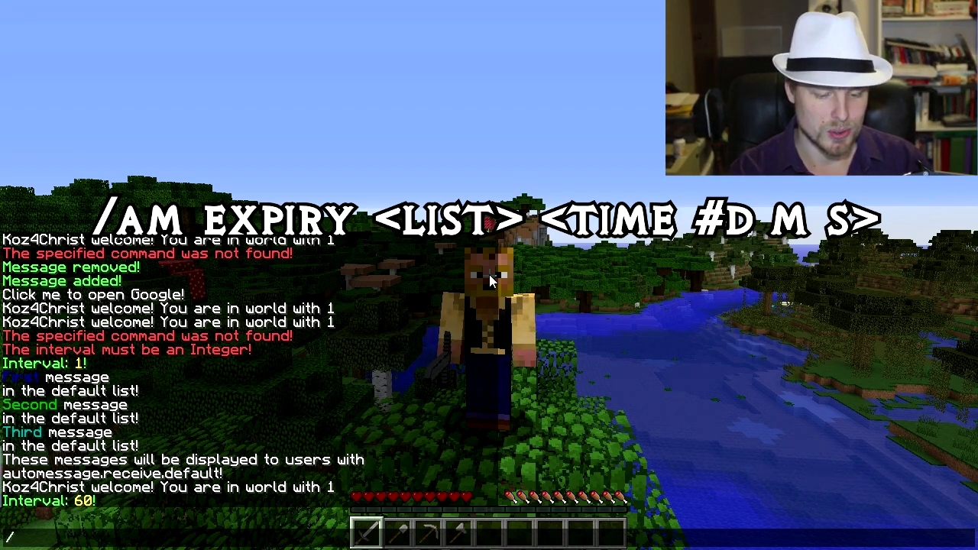
text(am expir)
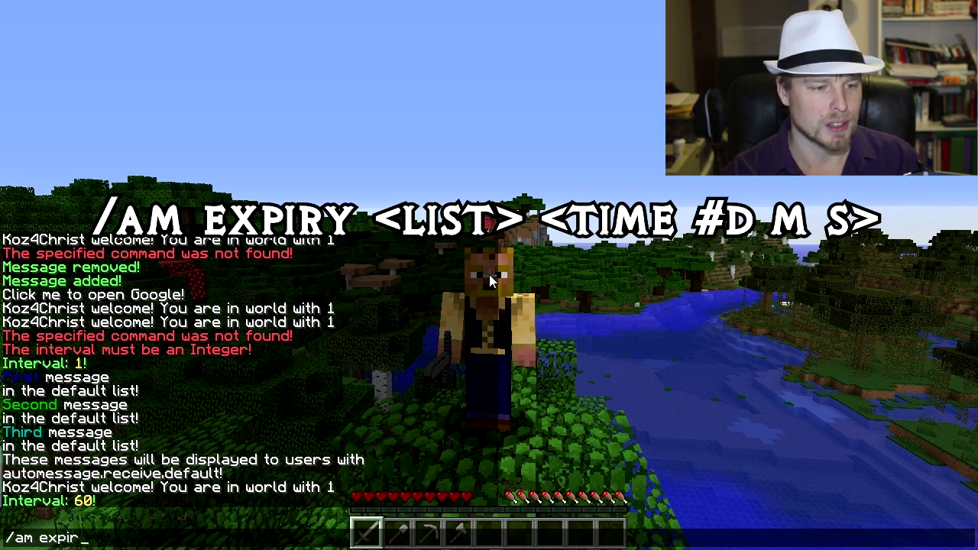
text(y re)
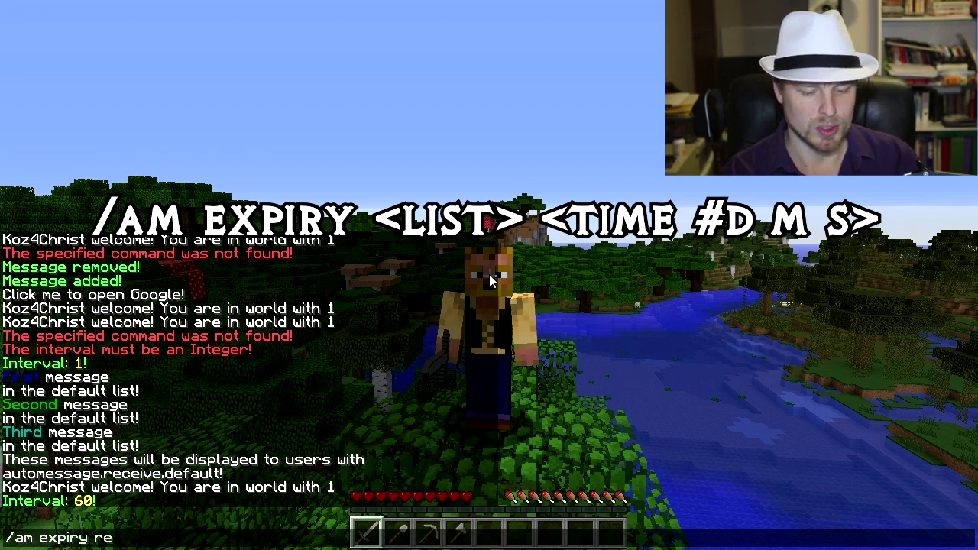
text(gua)
key(BackSpace)
text(lar)
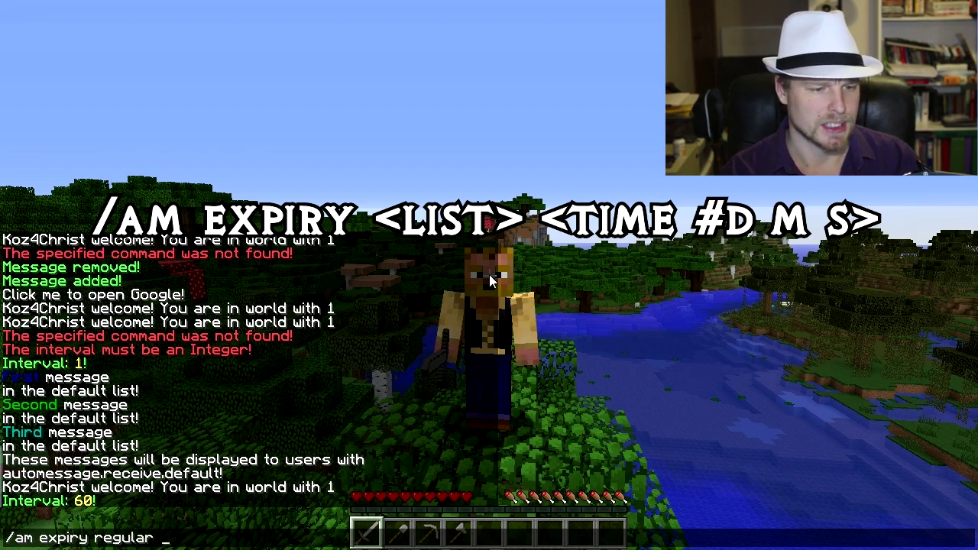
text( 1d)
key(BackSpace)
text(h)
key(BackSpace)
text(m)
key(BackSpace)
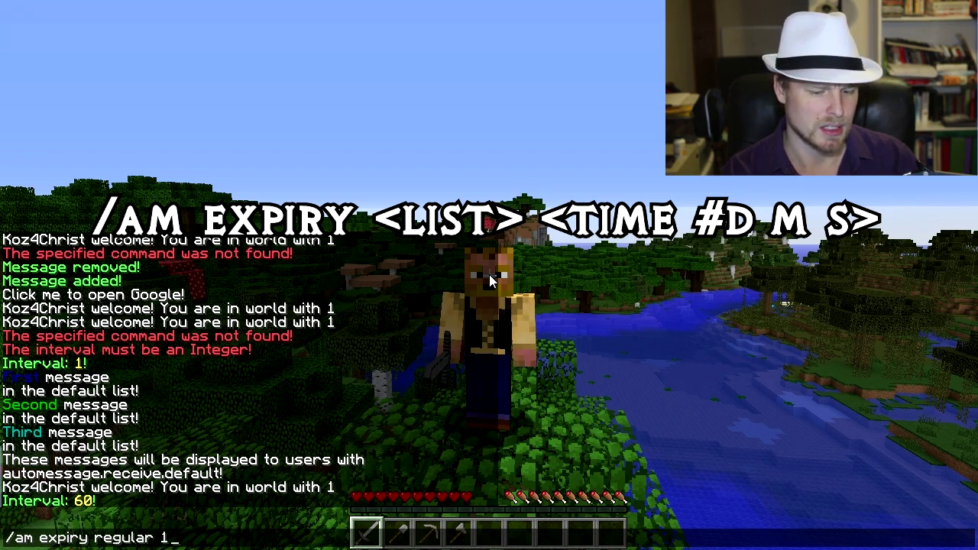
text(m)
key(Return)
Step: Disable the regular list's expiry by resending the command without a time value
key(t)
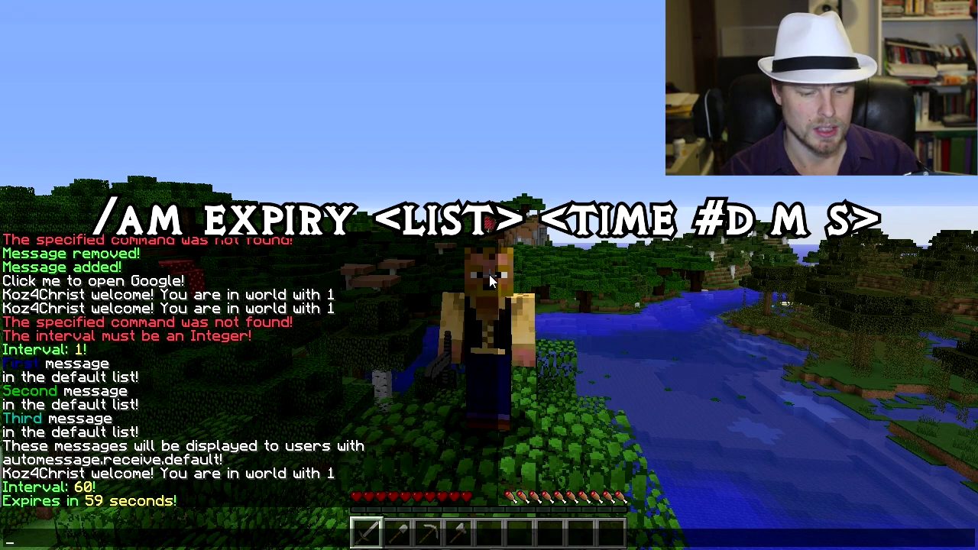
key(Up)
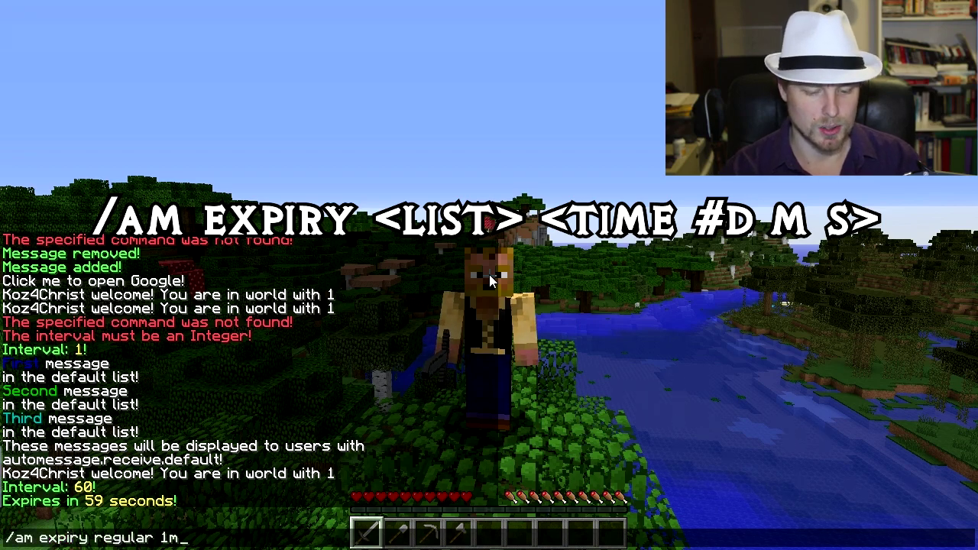
key(BackSpace)
key(BackSpace)
key(Return)
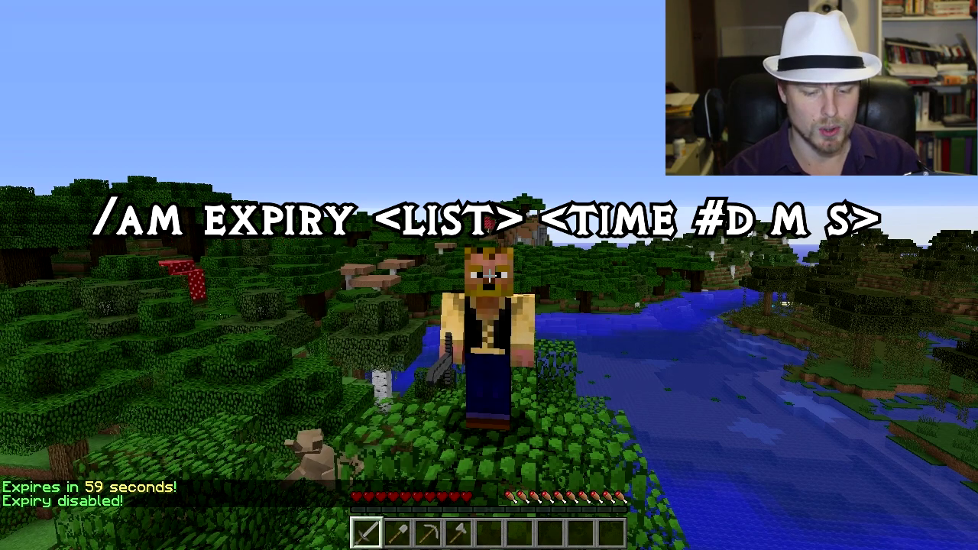
key(t)
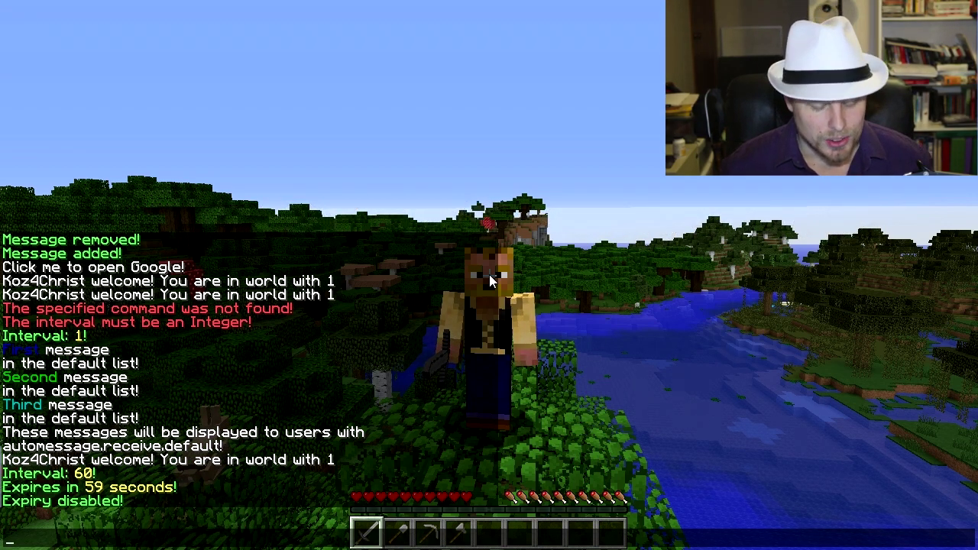
Step: Turn on random order for the regular list and confirm 'Random: true!' in chat
text(/am )
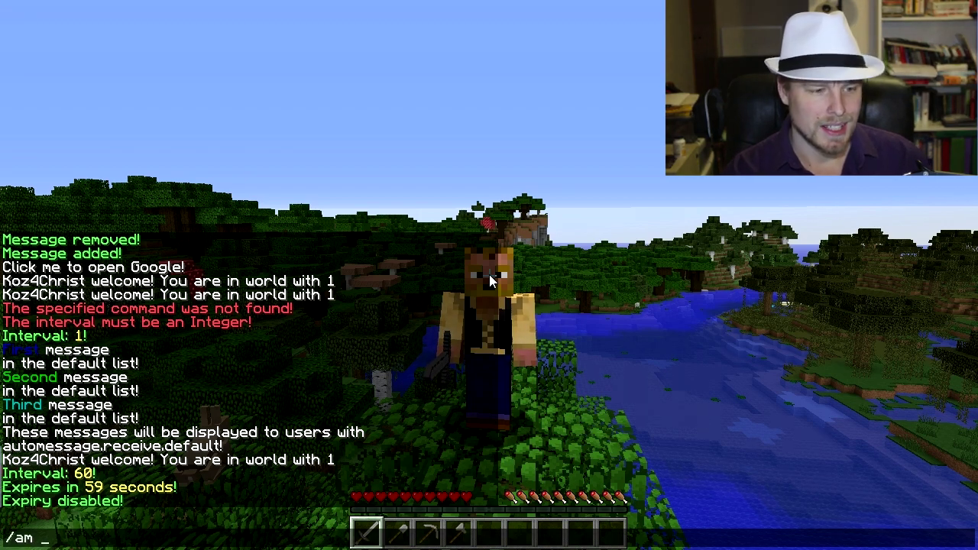
text(rendom)
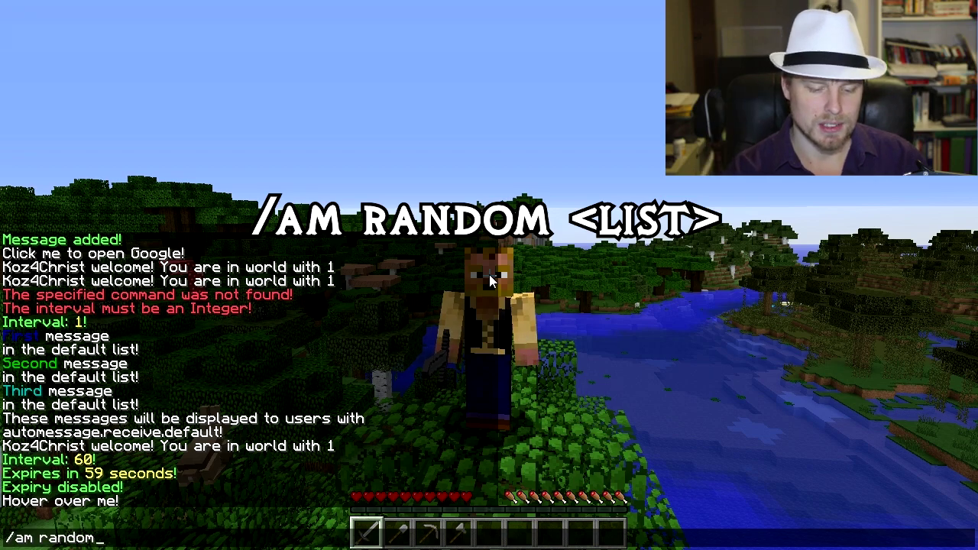
text( regular)
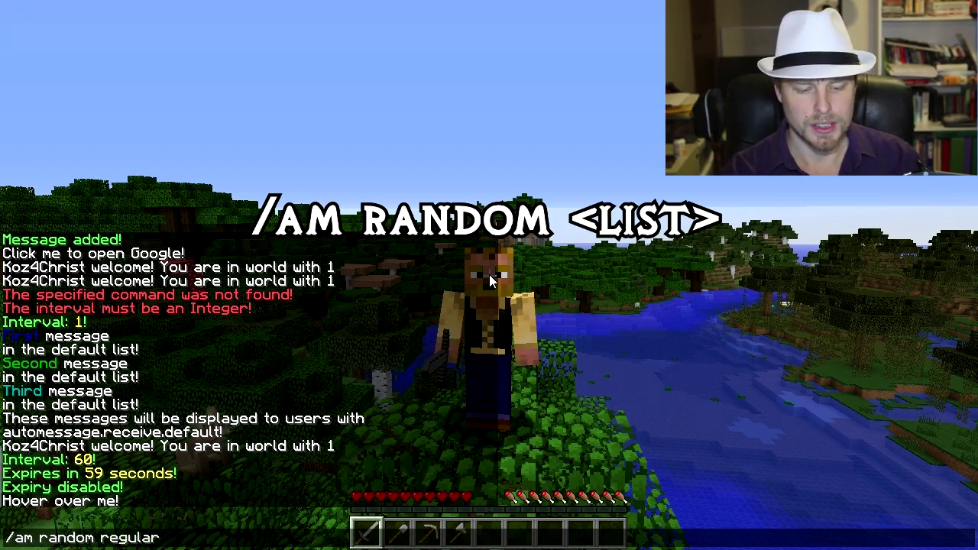
key(Return)
key(t)
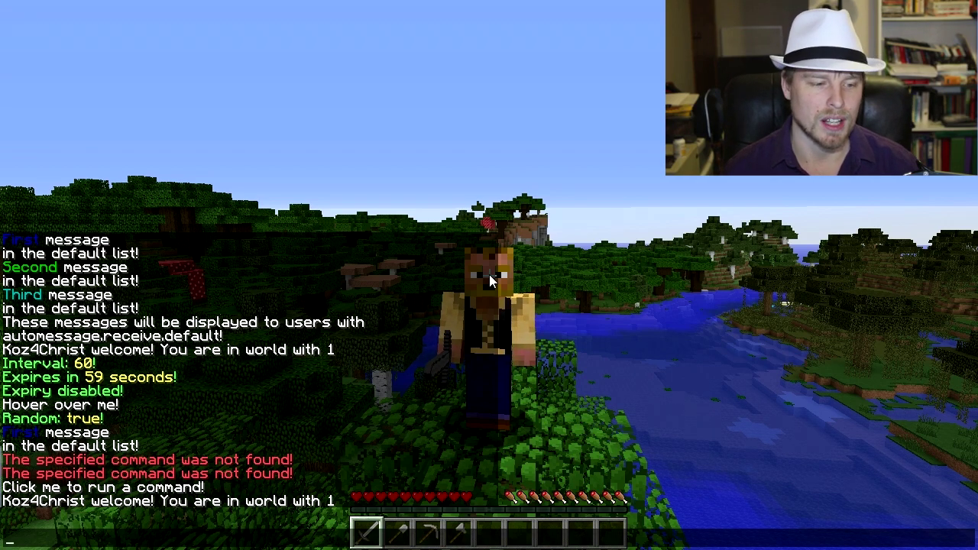
key(Escape)
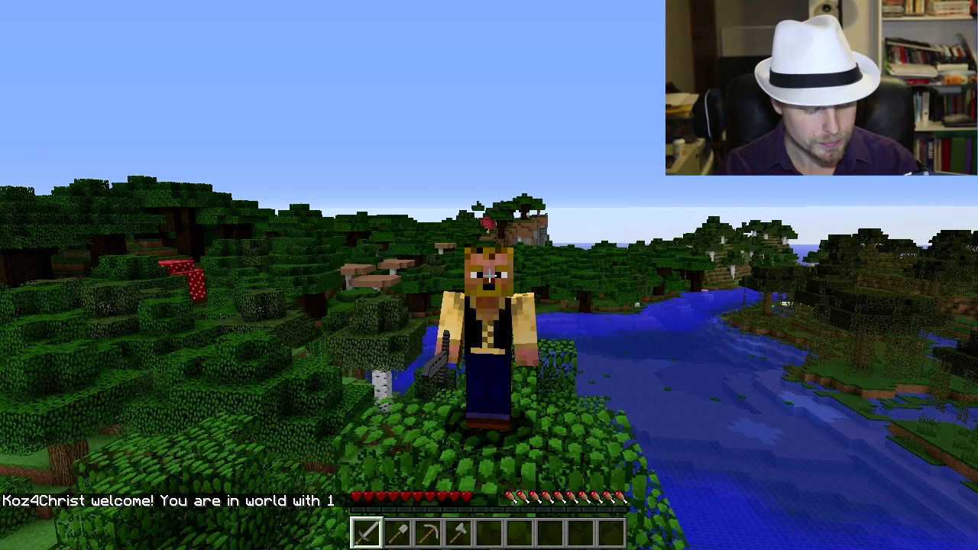
Step: Hide the HUD so only the landscape and character remain visible
key(F1)
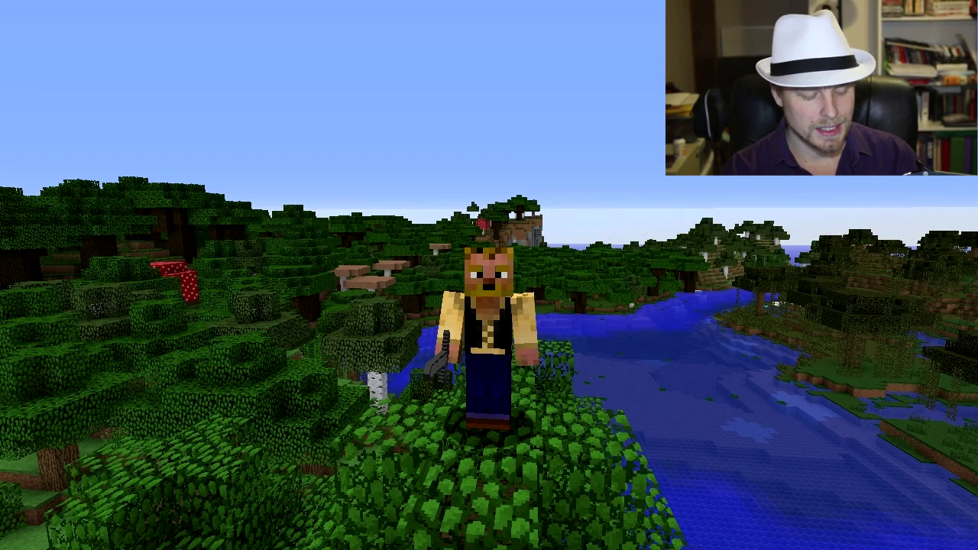
Step: Draft /am edit regular 3 newmessage, clear it unsent, and post only a stray '/'
key(F1)
text(t/)
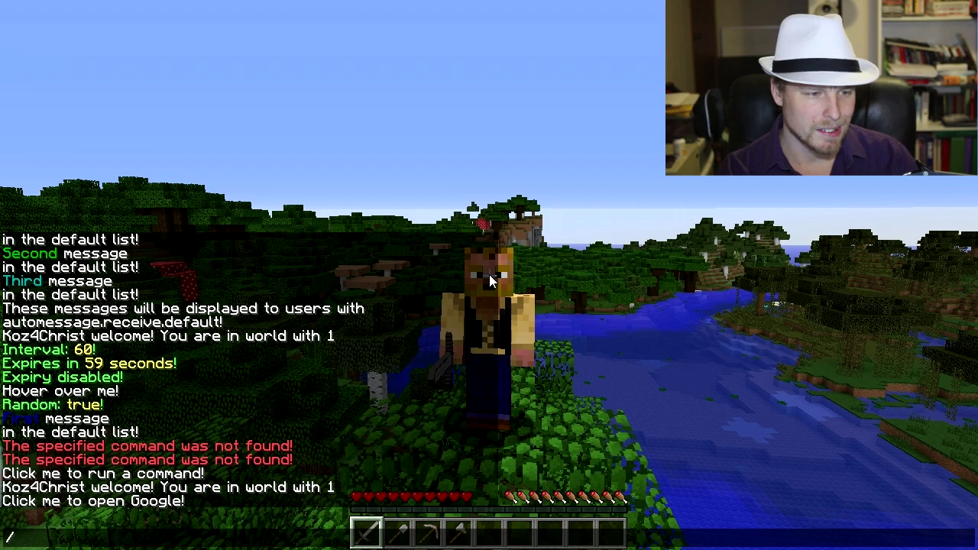
text(am)
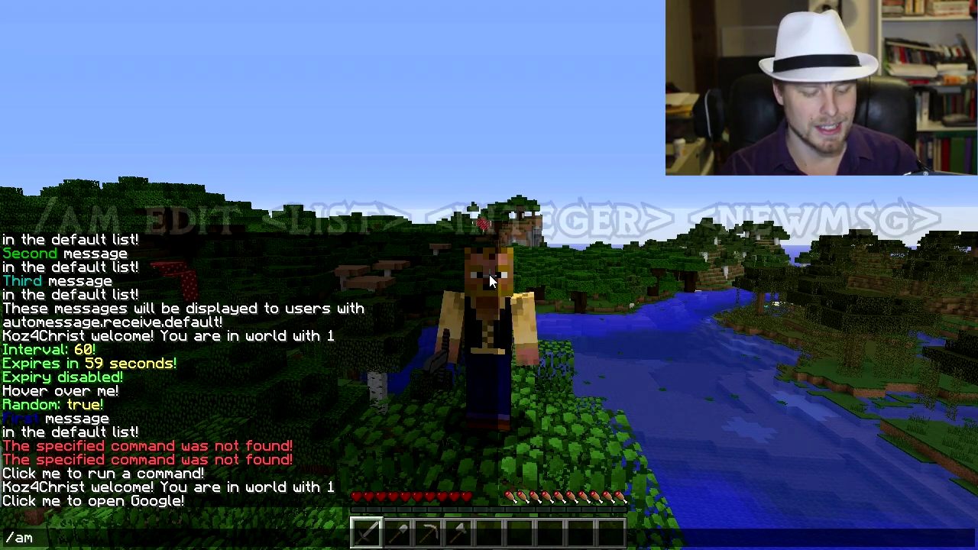
text( edit regular)
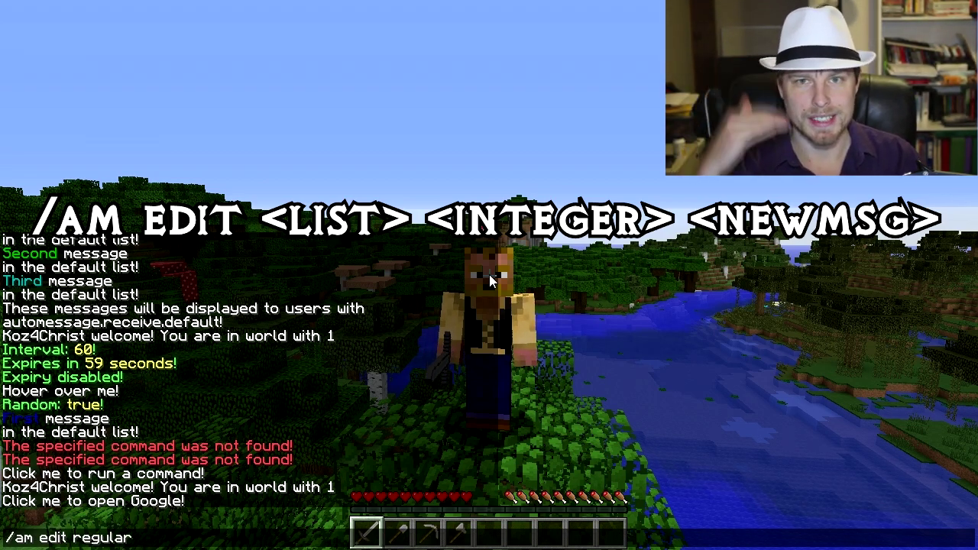
text( 3)
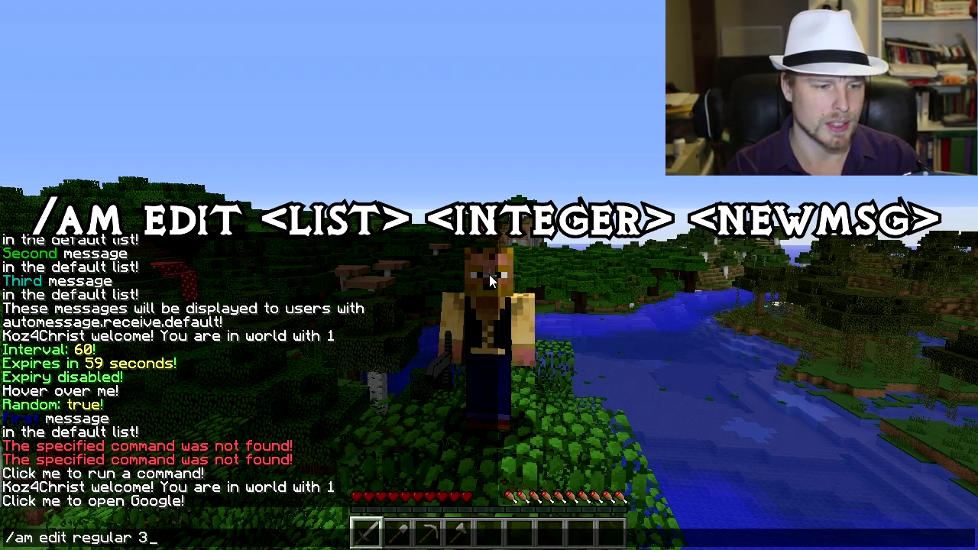
text( newmessage)
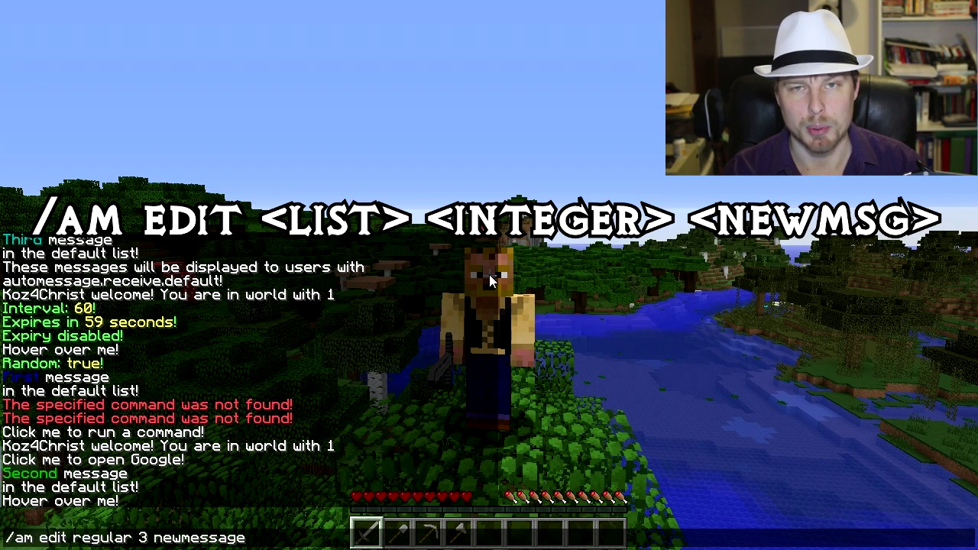
key(ctrl+a)
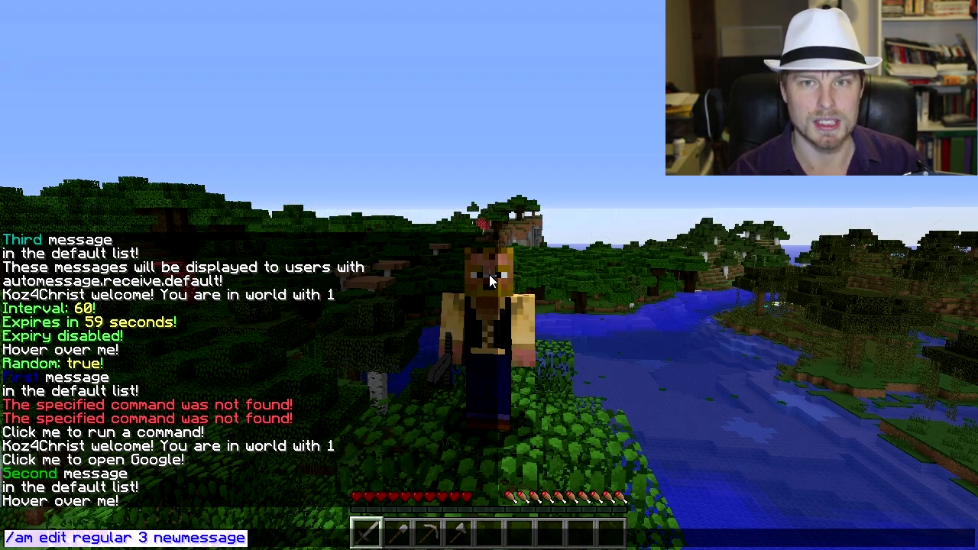
key(BackSpace)
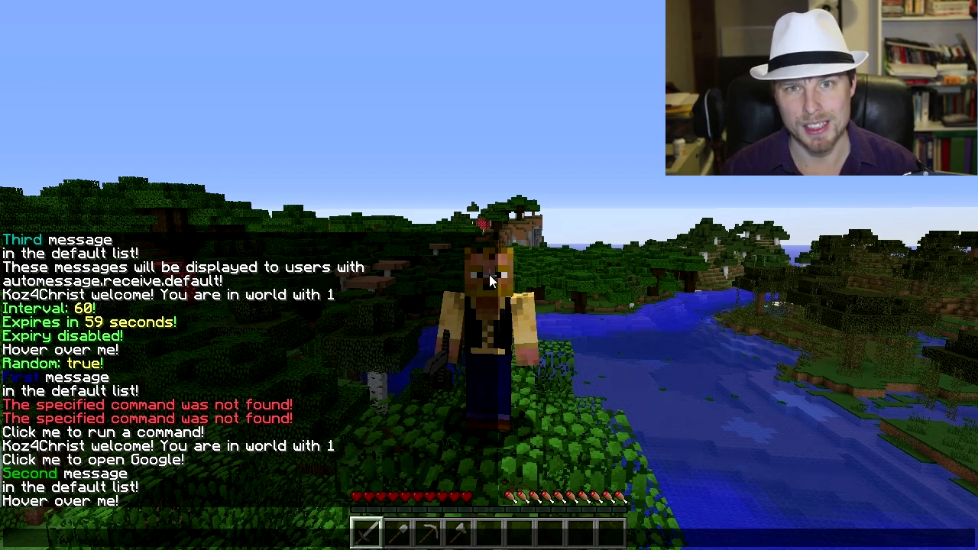
text(/)
key(Return)
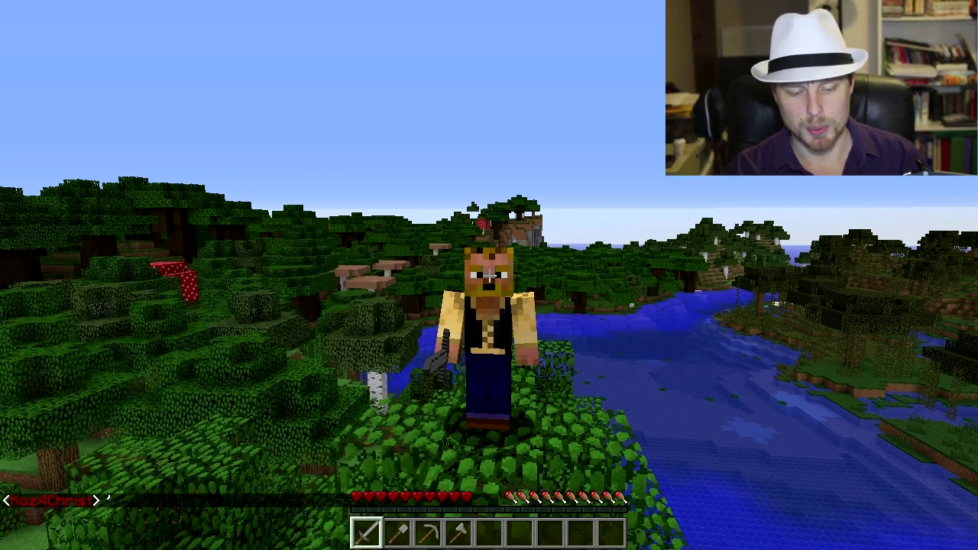
Step: Click the command chat message to get 'Clicked.', then switch to config.yml in Notepad++
key(t)
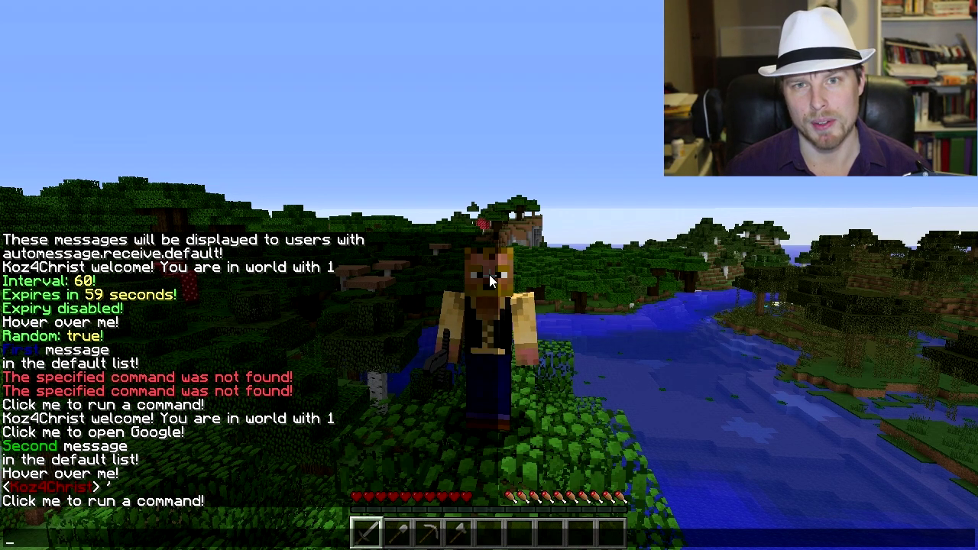
click(64, 503)
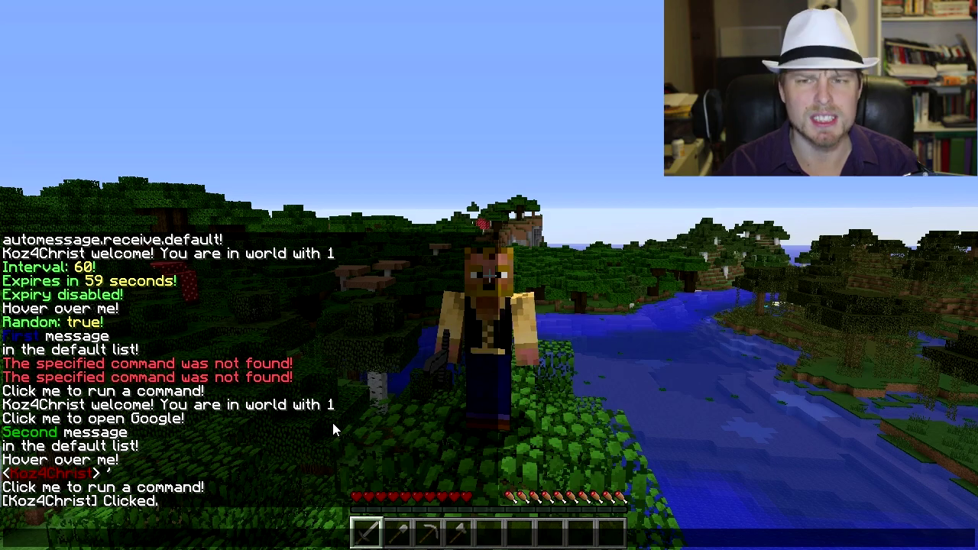
key(Escape)
key(alt+Tab)
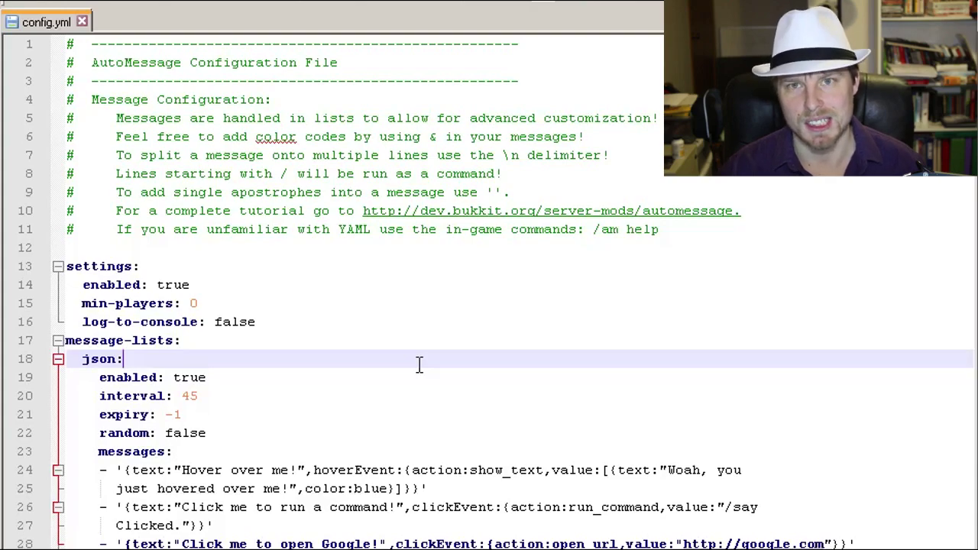
click(227, 285)
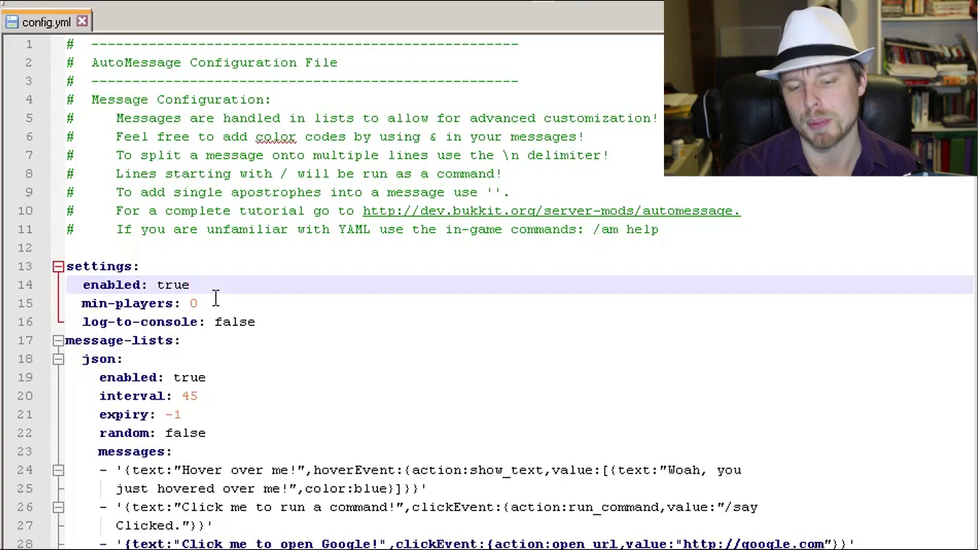
click(225, 303)
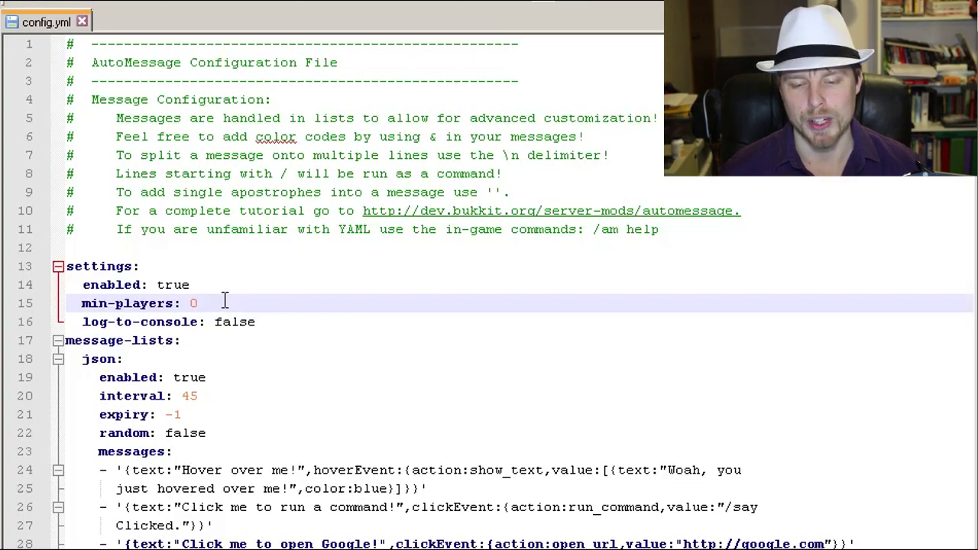
click(265, 322)
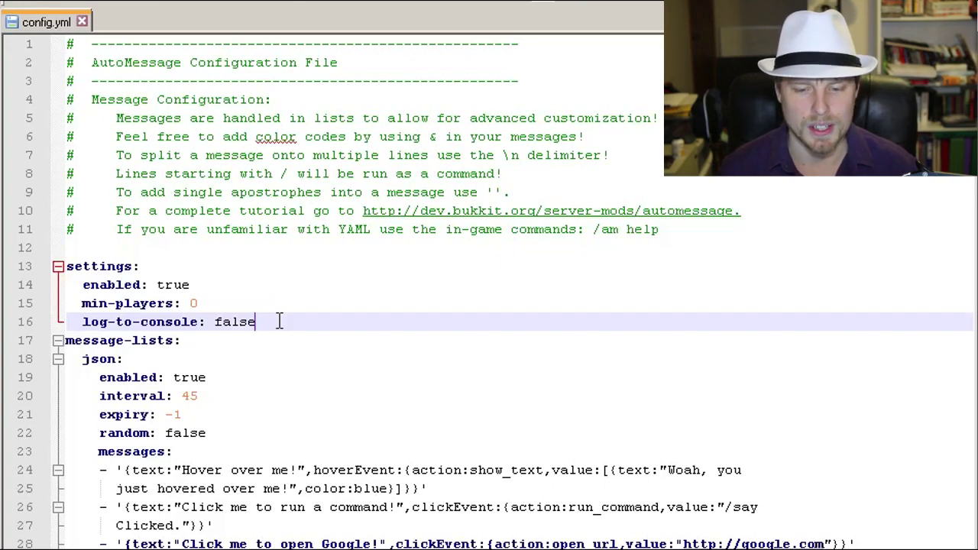
click(206, 360)
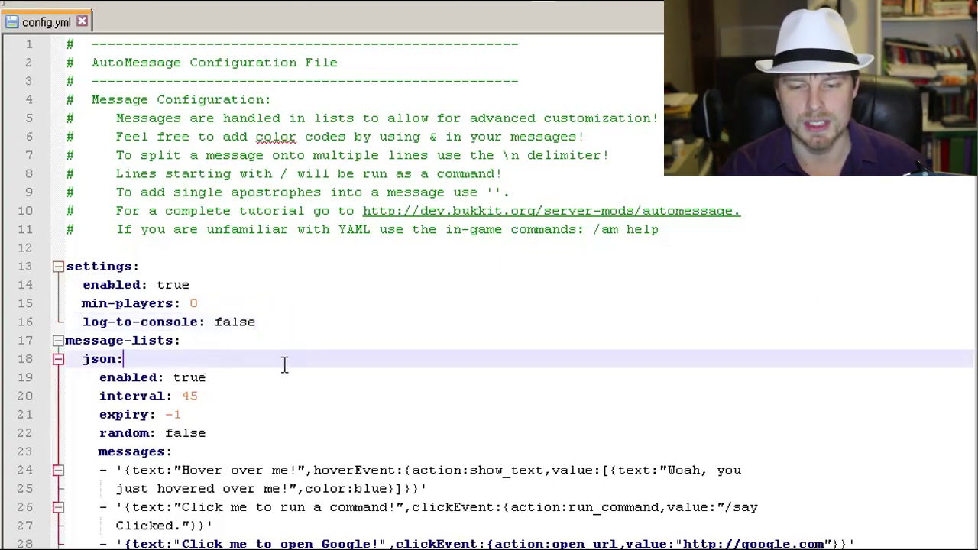
scroll(409, 365, down, 5)
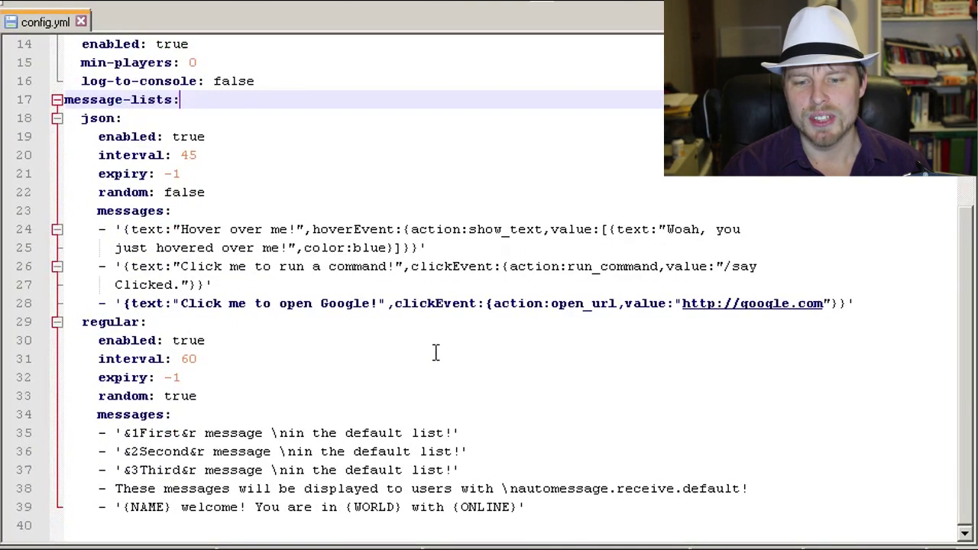
Step: Highlight the json list name, then the text, hoverEvent, clickEvent and show_text parts of its messages
click(107, 119)
drag(115, 118, 79, 119)
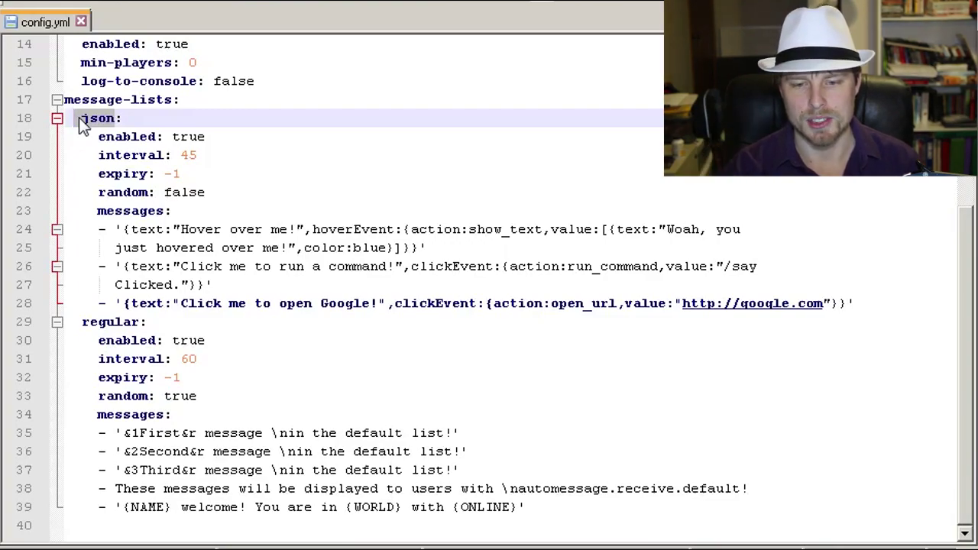
click(79, 118)
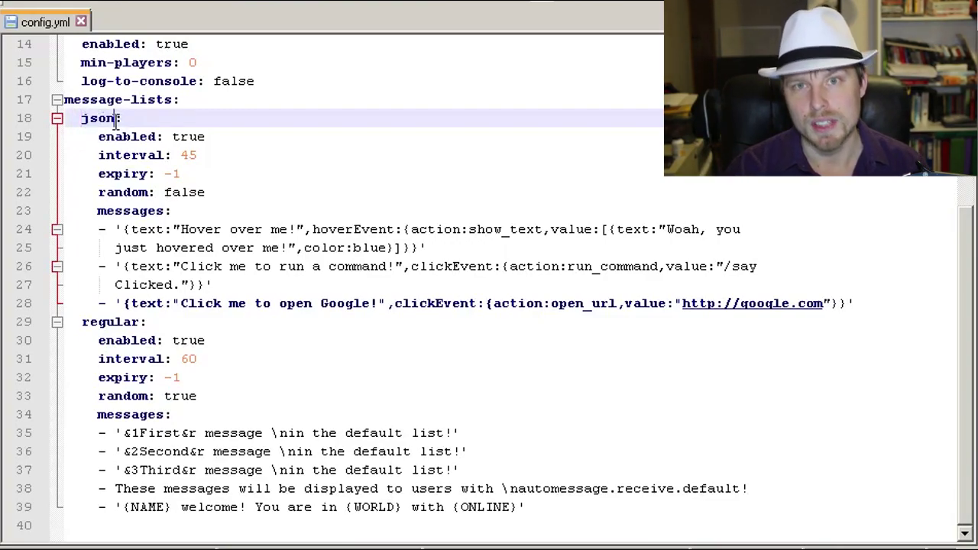
click(117, 119)
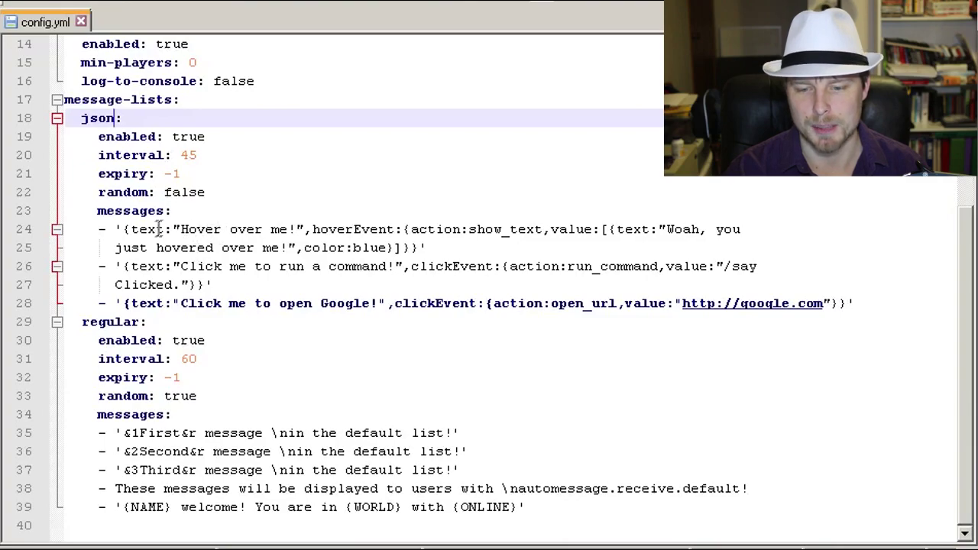
drag(127, 229, 310, 229)
click(313, 229)
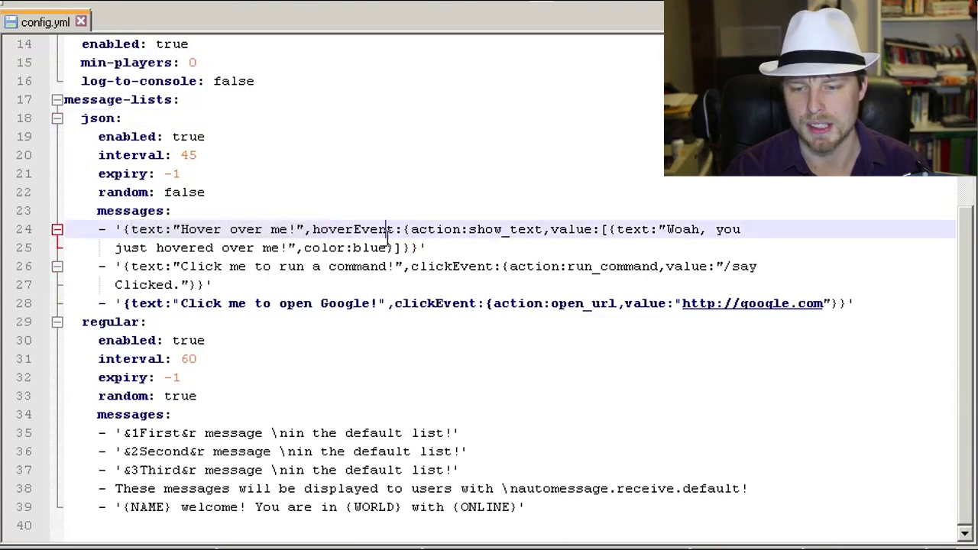
drag(411, 268, 493, 275)
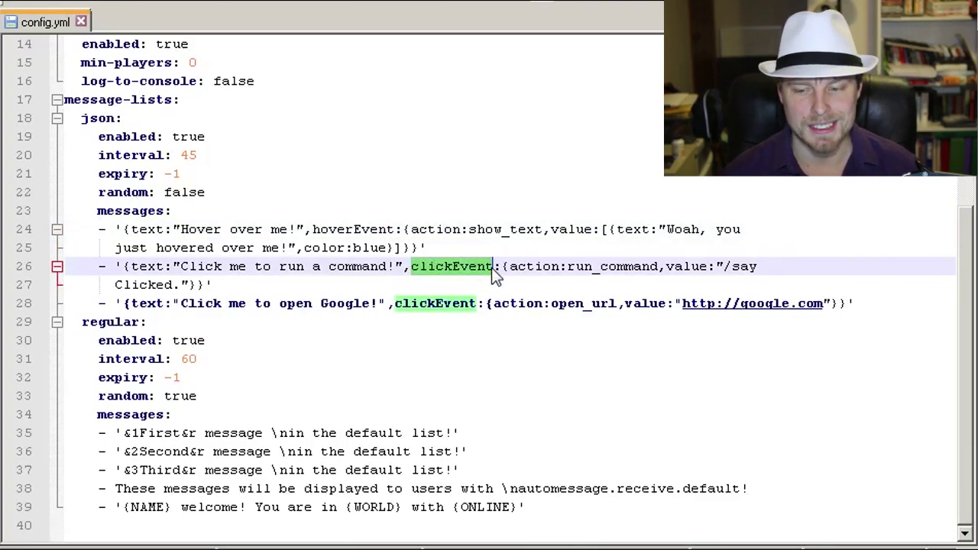
click(506, 231)
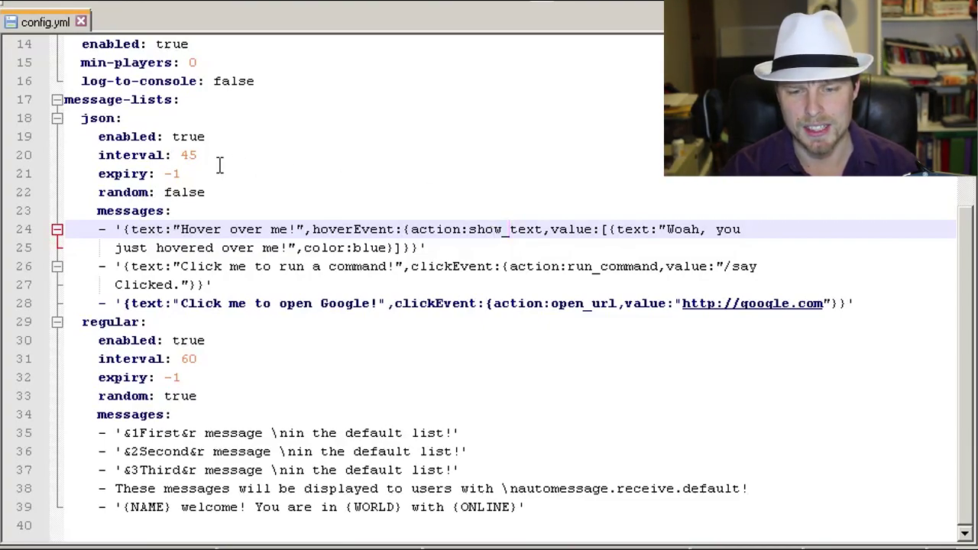
Step: Point out the json list's interval 45 and enabled true, then shorten the window to show the status bar
double_click(189, 155)
click(182, 120)
click(216, 137)
drag(217, 138, 176, 143)
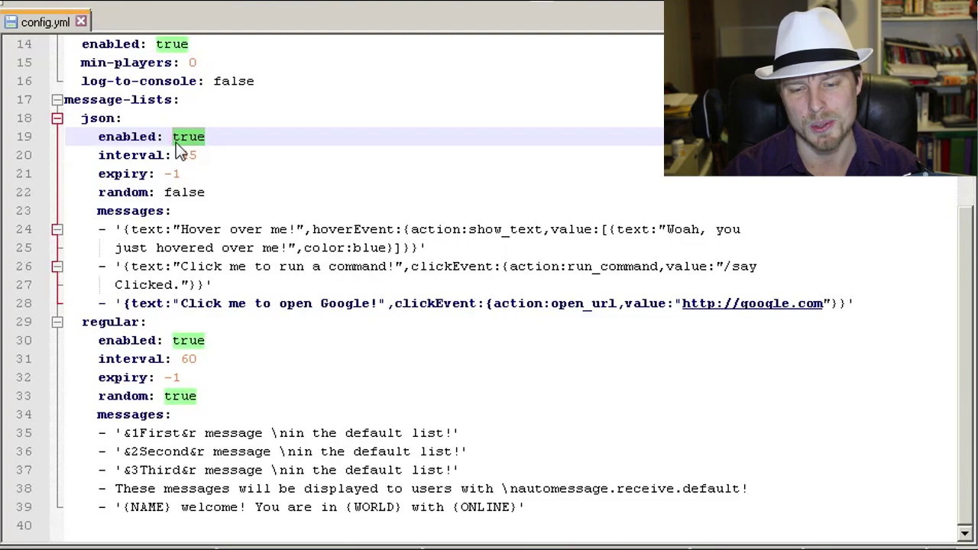
click(269, 265)
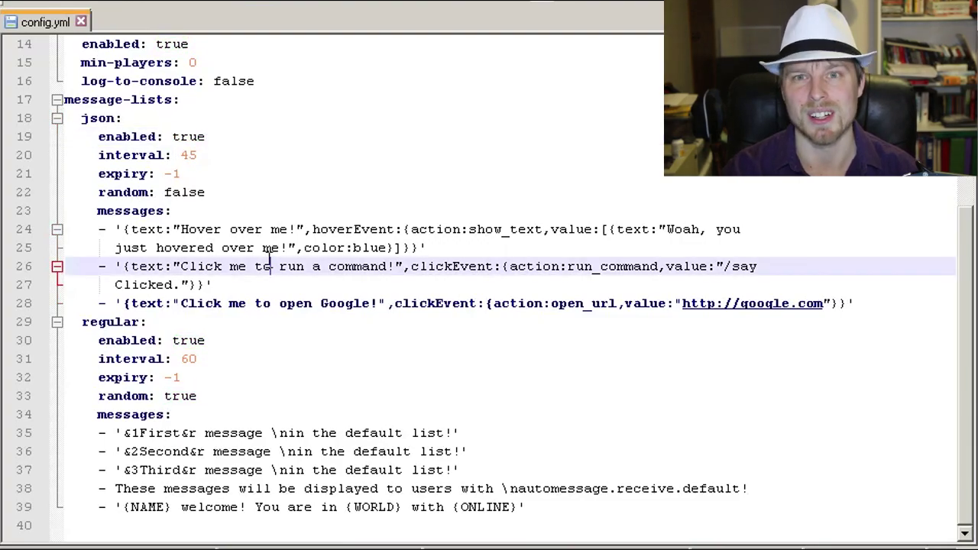
drag(303, 538, 305, 472)
scroll(349, 343, down, 2)
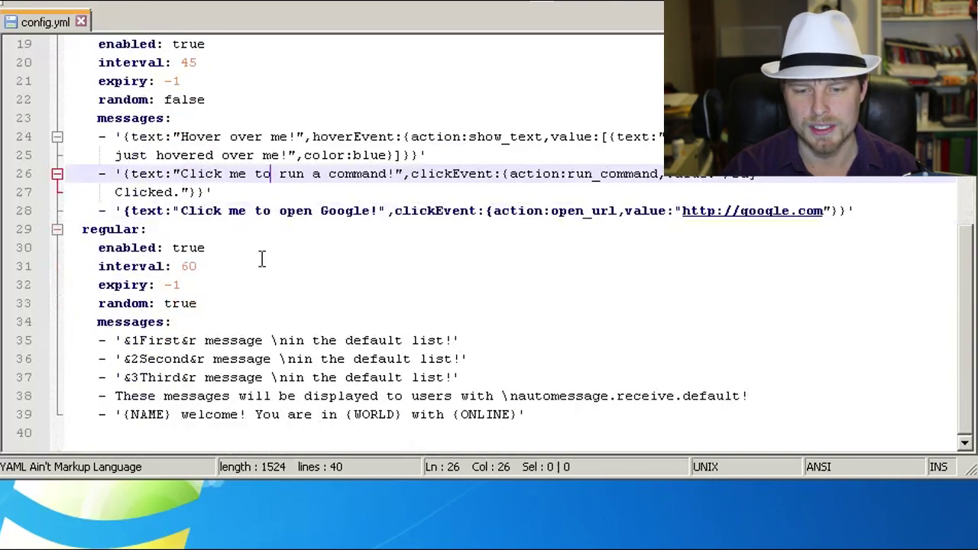
drag(229, 245, 183, 266)
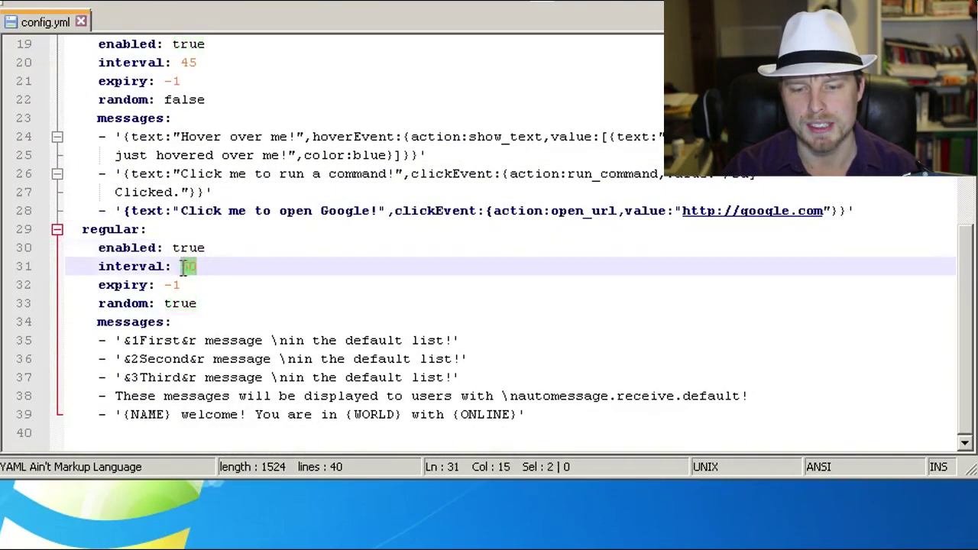
click(184, 284)
drag(193, 284, 164, 284)
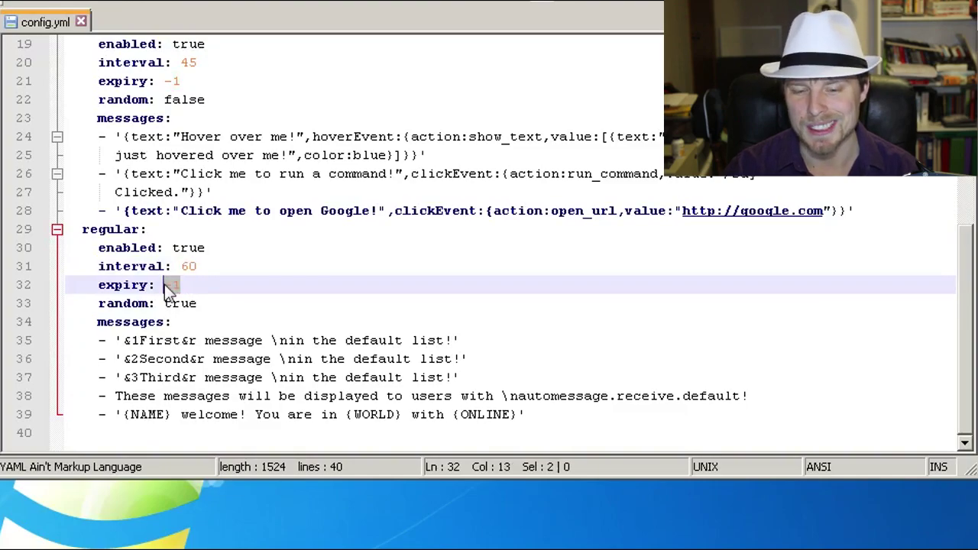
click(219, 302)
drag(218, 303, 165, 304)
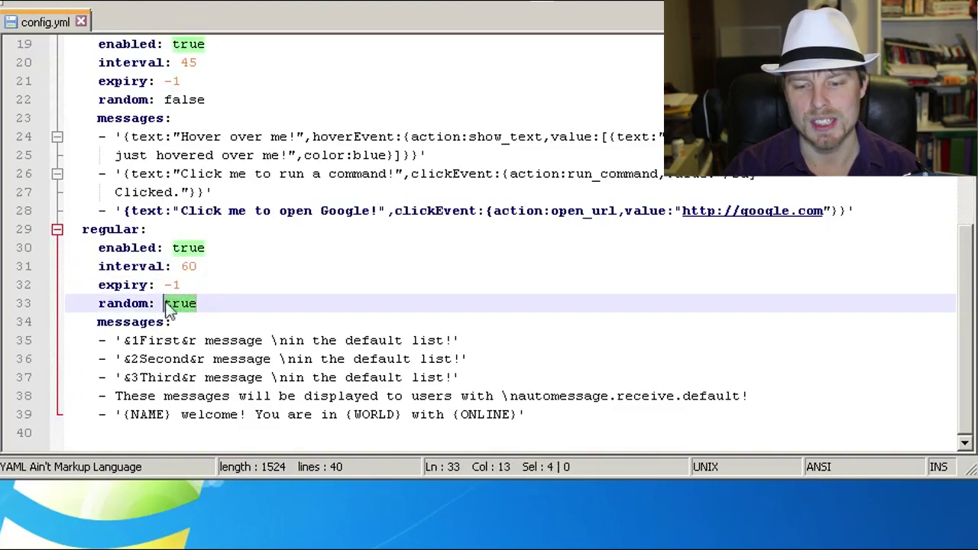
click(145, 340)
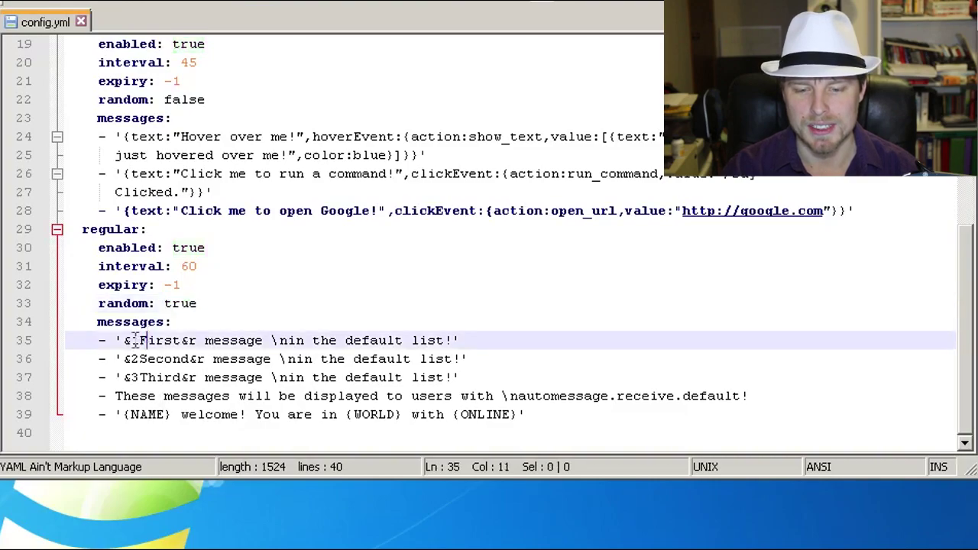
click(116, 357)
click(97, 359)
click(105, 341)
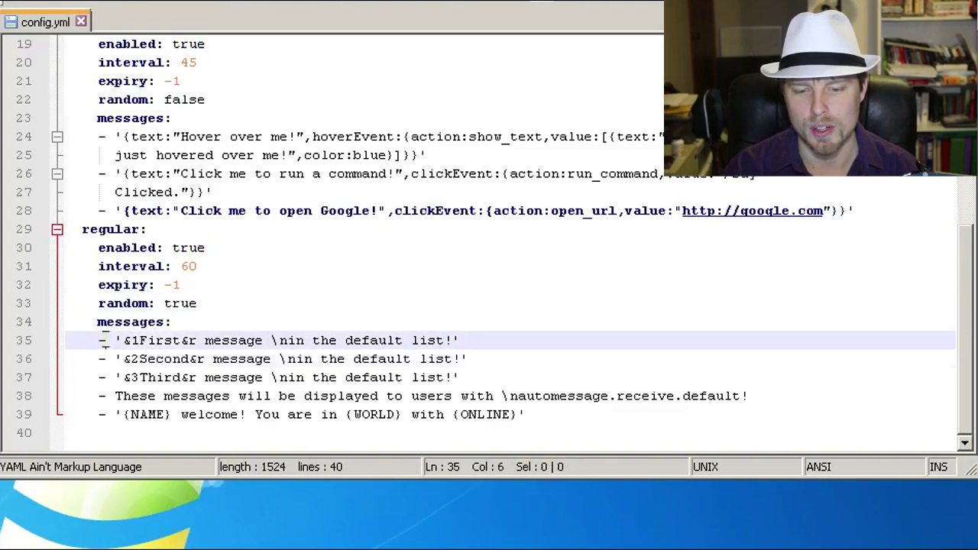
drag(105, 341, 96, 340)
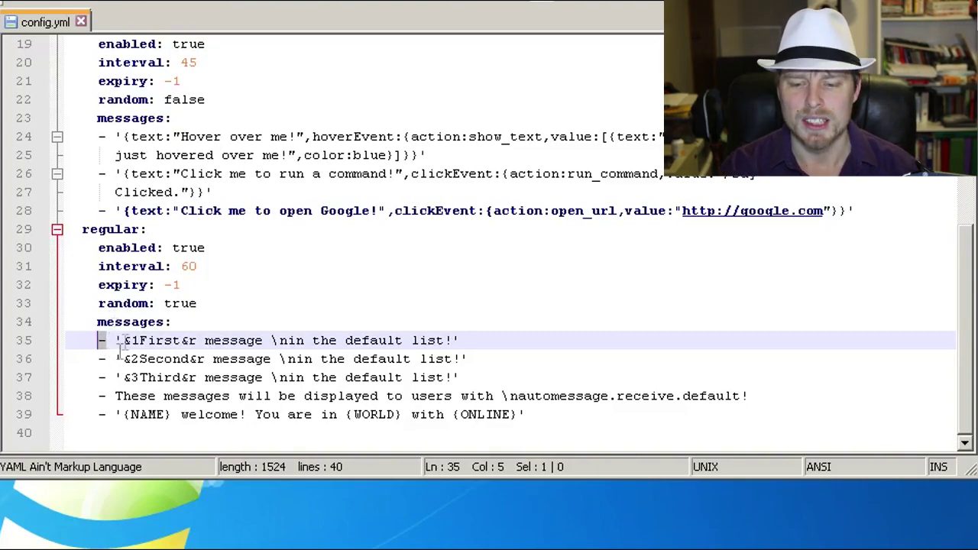
click(288, 341)
drag(288, 341, 272, 341)
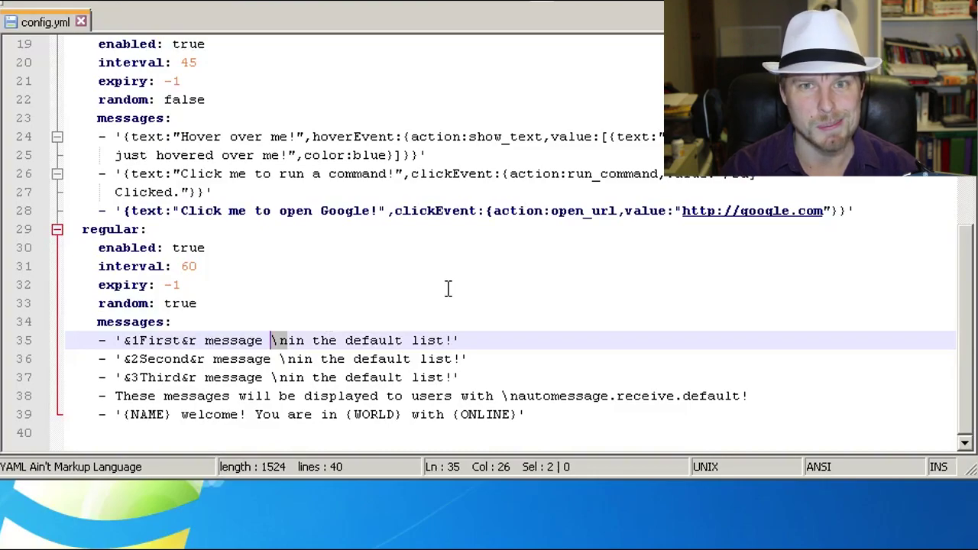
click(481, 340)
click(139, 340)
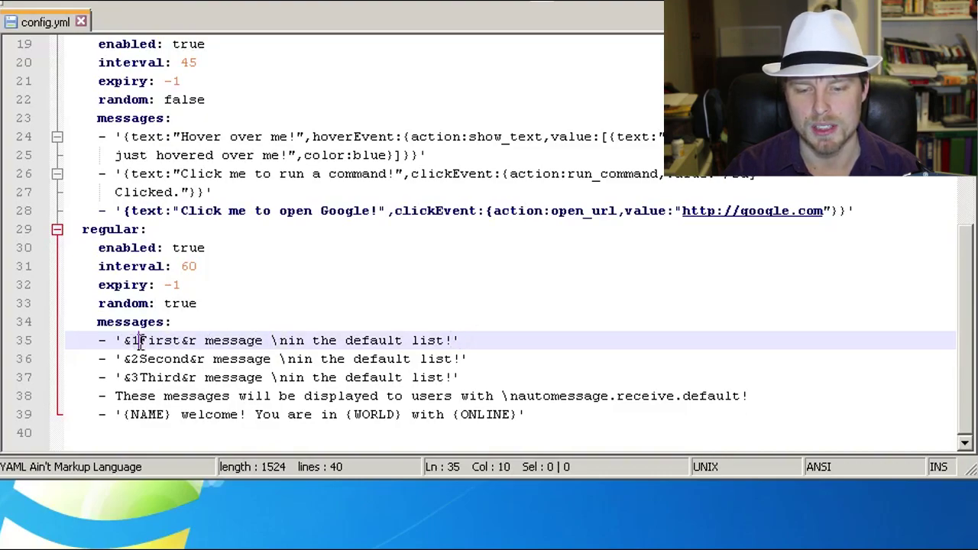
drag(139, 340, 123, 341)
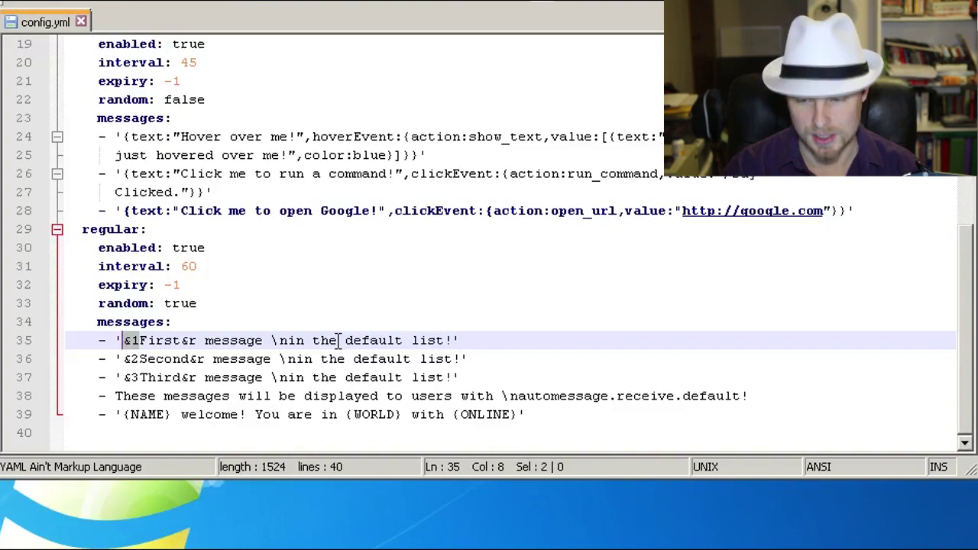
click(188, 396)
drag(114, 395, 683, 396)
click(723, 395)
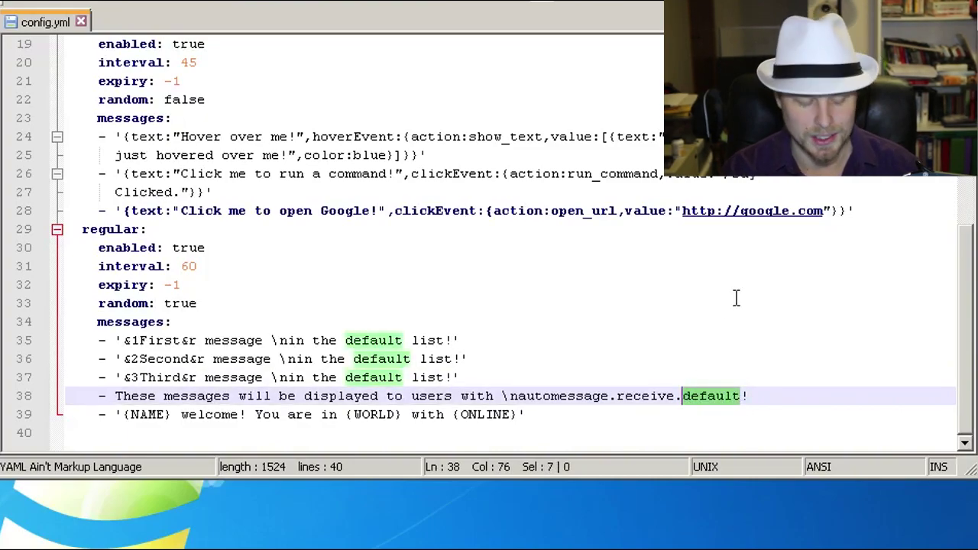
Step: Change line 38's permission note to read automessage.receive.regular instead of automessage.receive.default
text(regular)
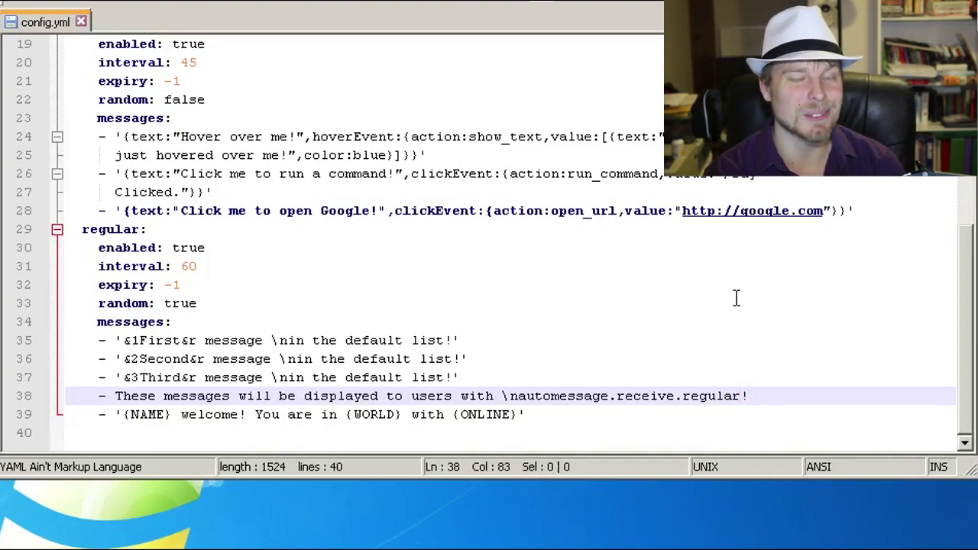
click(172, 414)
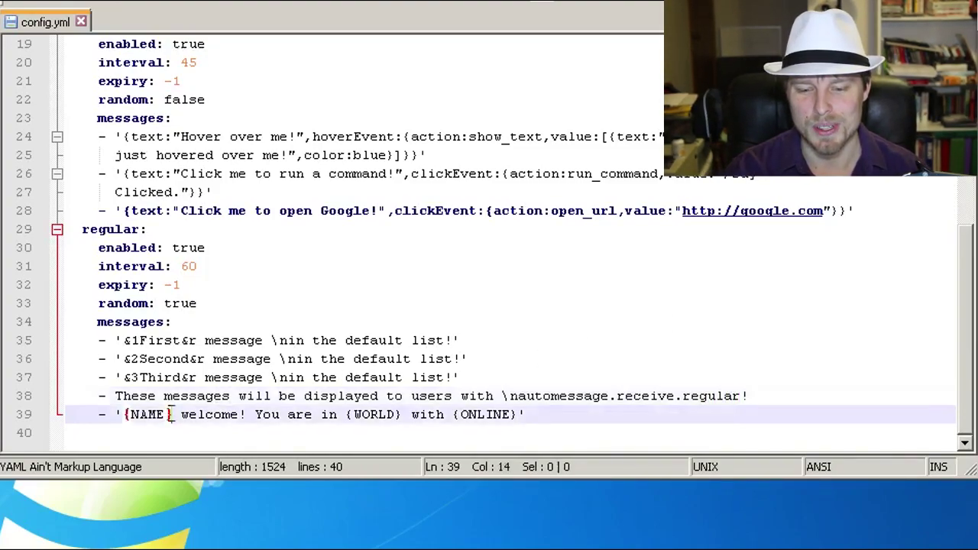